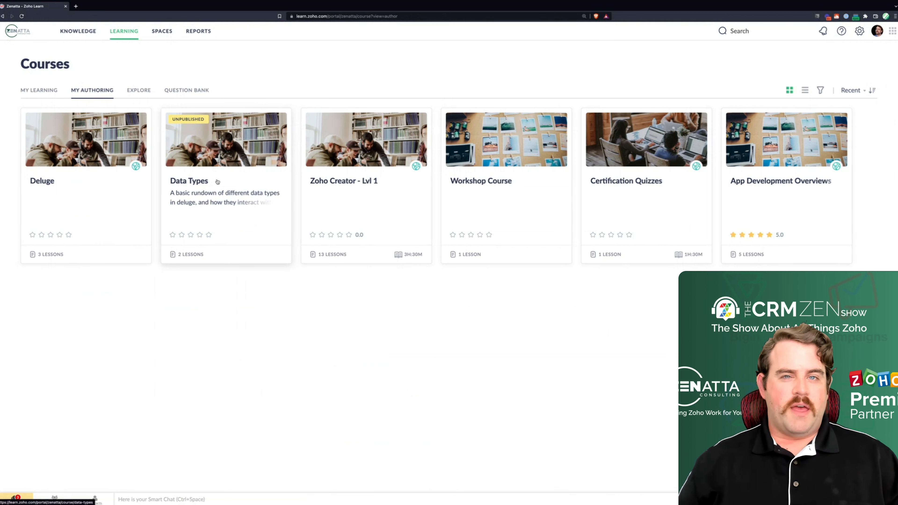
# Open the Data Types course and view its Definition and "Fields that are String type" lessons, returning to the course outline
pyautogui.click(217, 181)
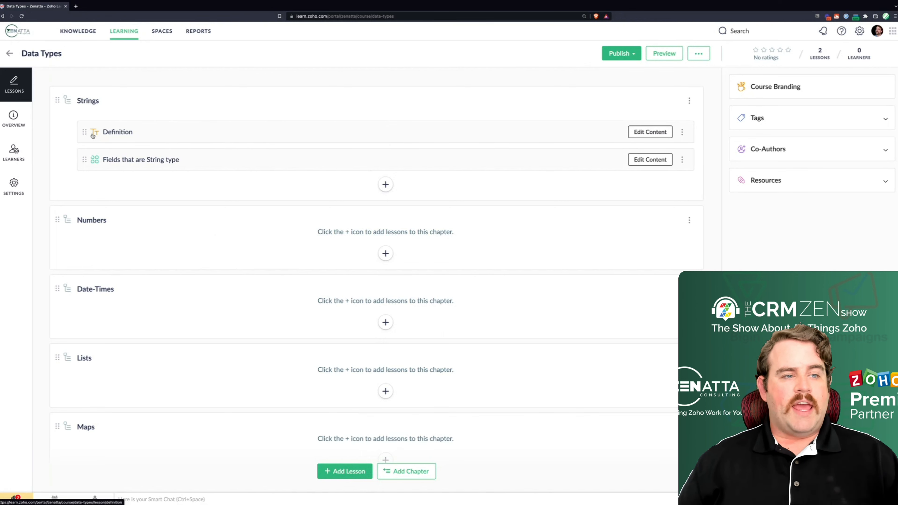
pyautogui.click(147, 135)
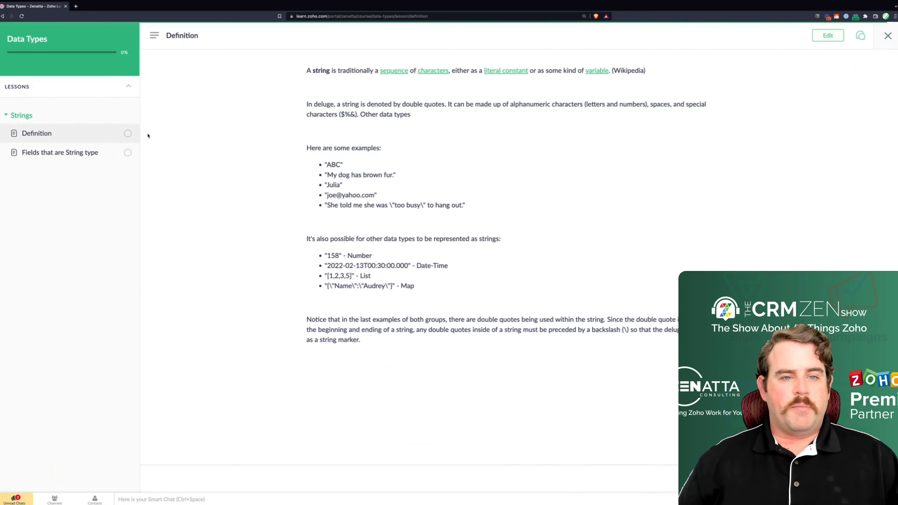
pyautogui.click(69, 155)
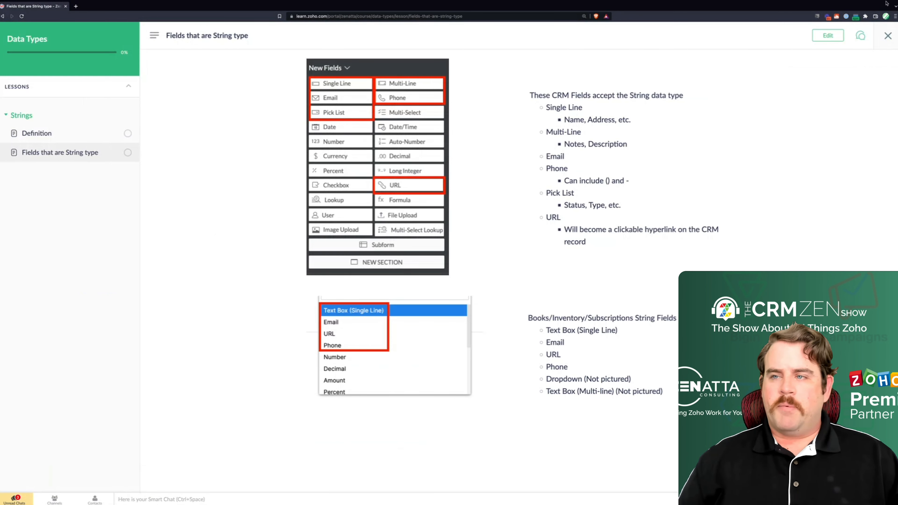
pyautogui.click(888, 35)
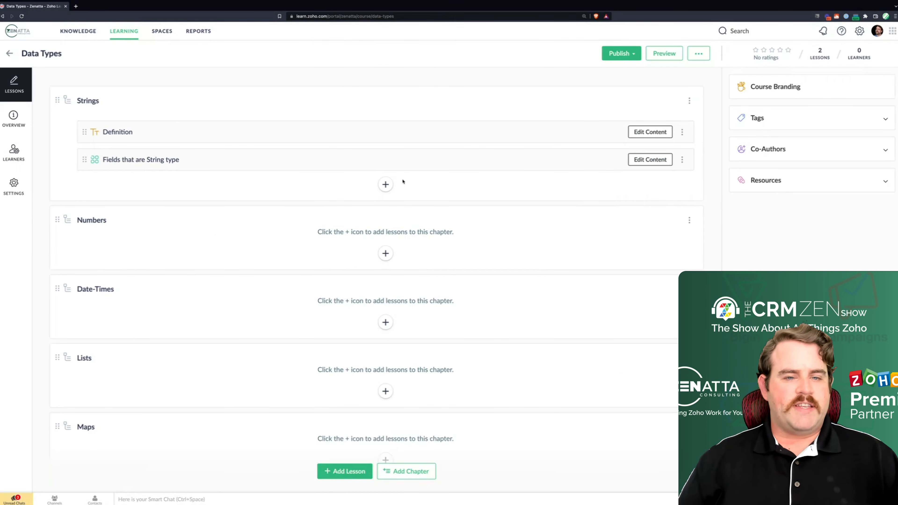
# Create a lesson named "New Lesson" in the Strings chapter and bring up its content type choices
pyautogui.click(385, 184)
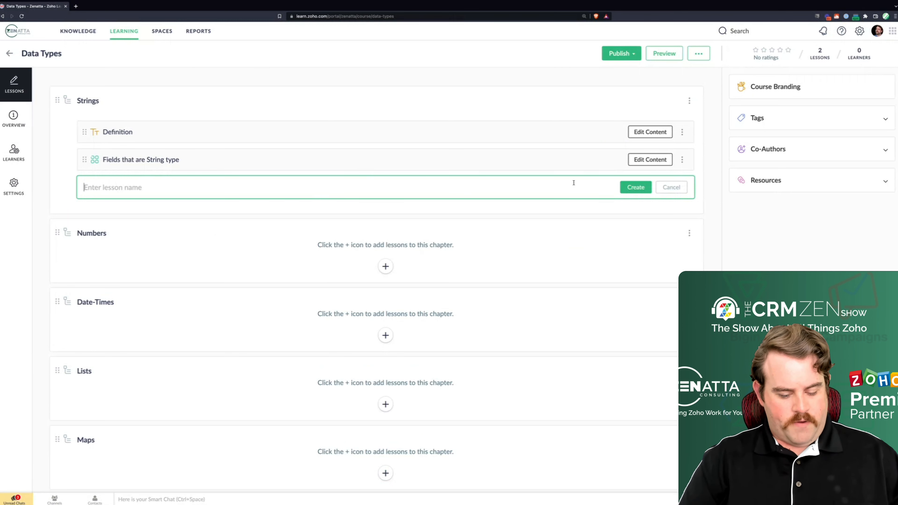
pyautogui.write('New Less')
pyautogui.press('BackSpace')
pyautogui.press('BackSpace')
pyautogui.press('BackSpace')
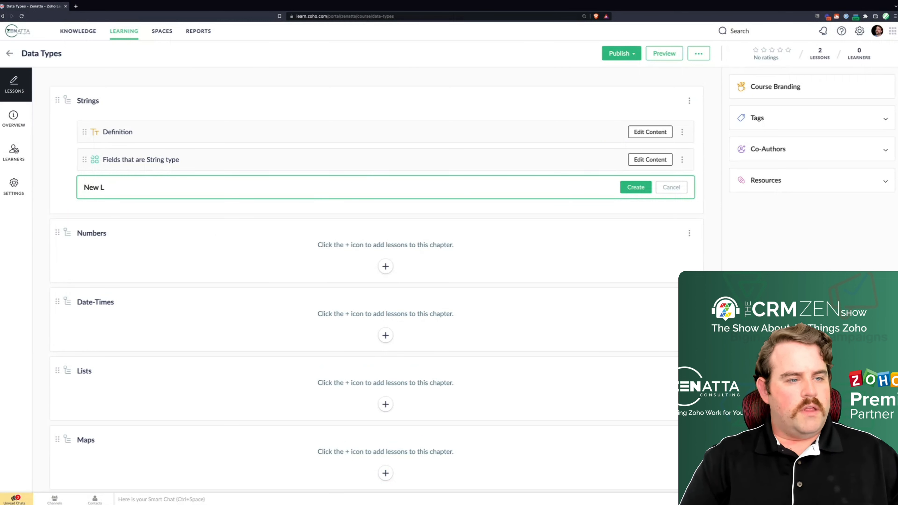
pyautogui.write('esson')
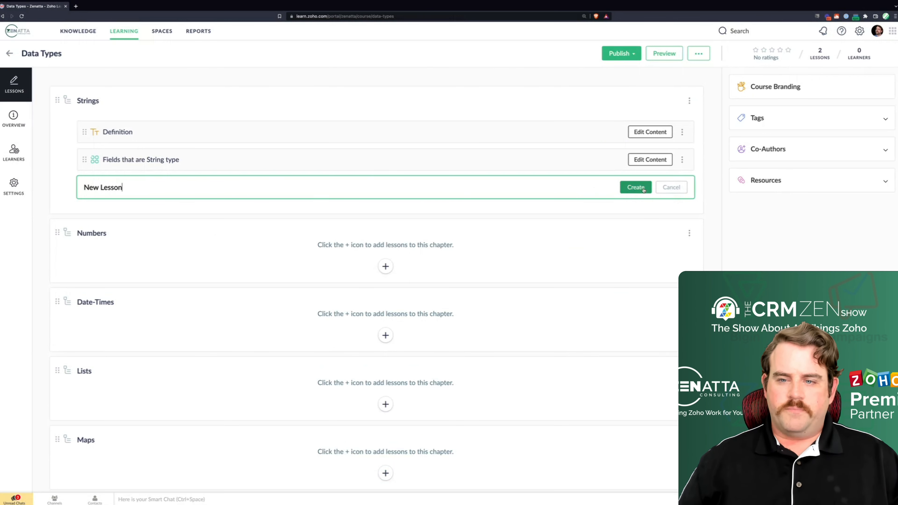
pyautogui.click(643, 189)
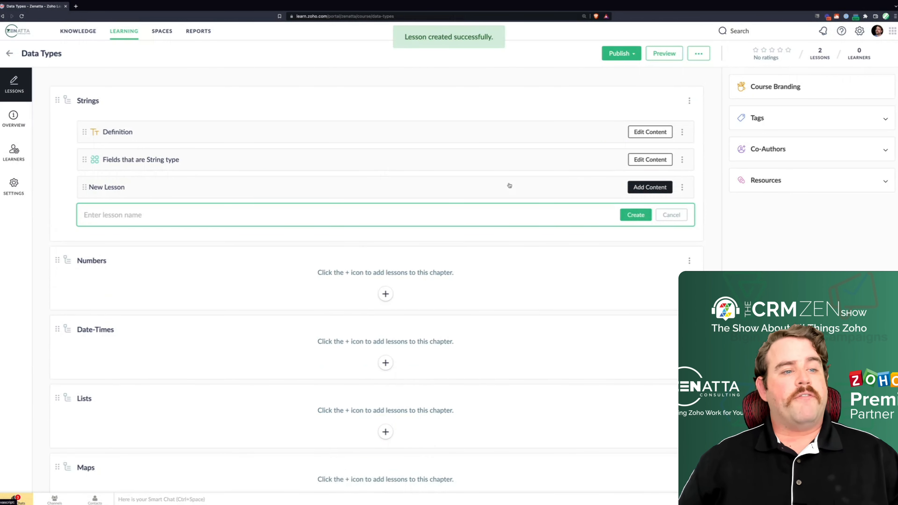
pyautogui.click(649, 188)
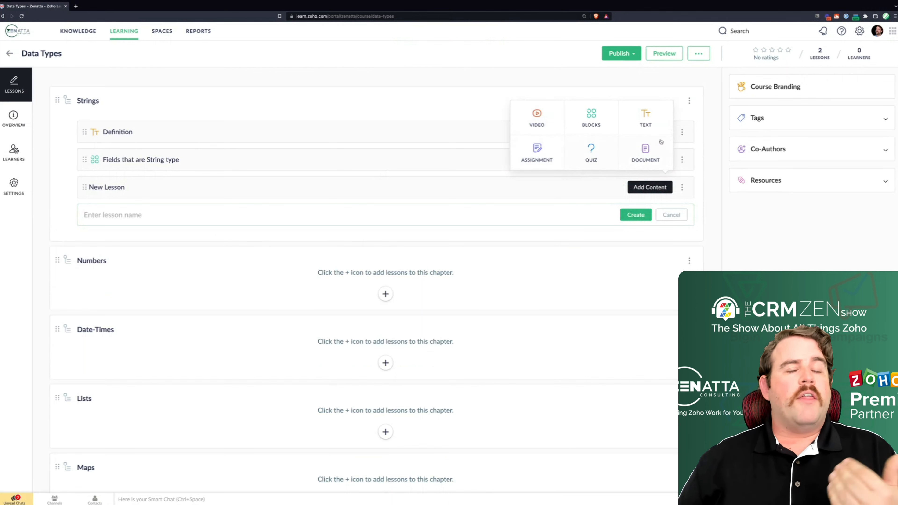
# Add a process block to the end of the "Fields that are String type" lesson and close the lesson
pyautogui.click(320, 165)
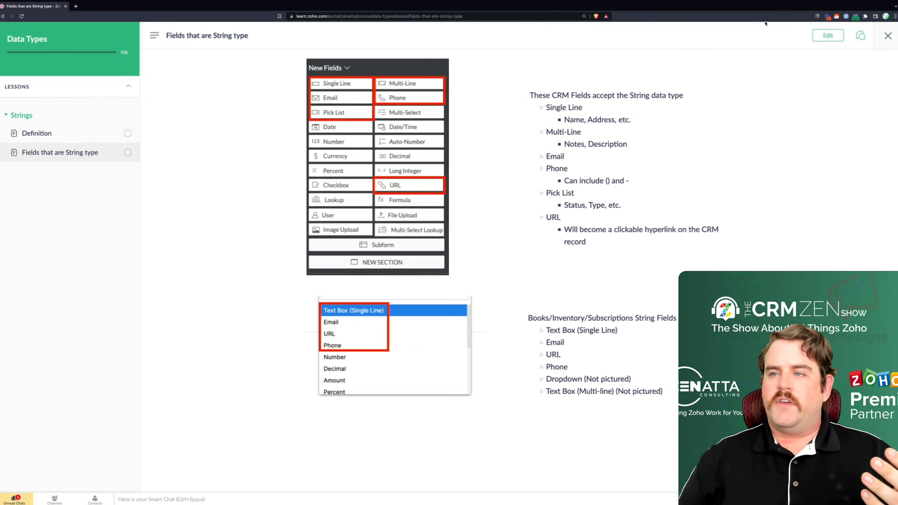
pyautogui.click(827, 36)
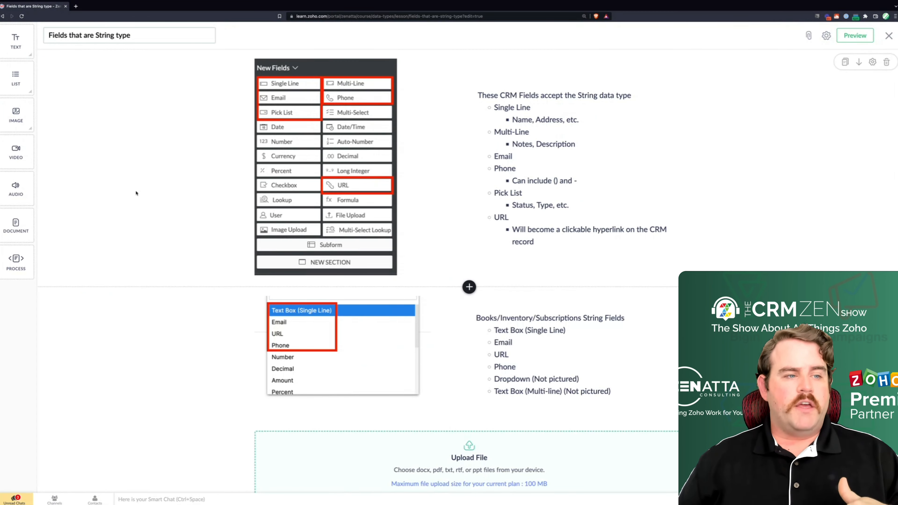
pyautogui.scroll(-1, 418, 280)
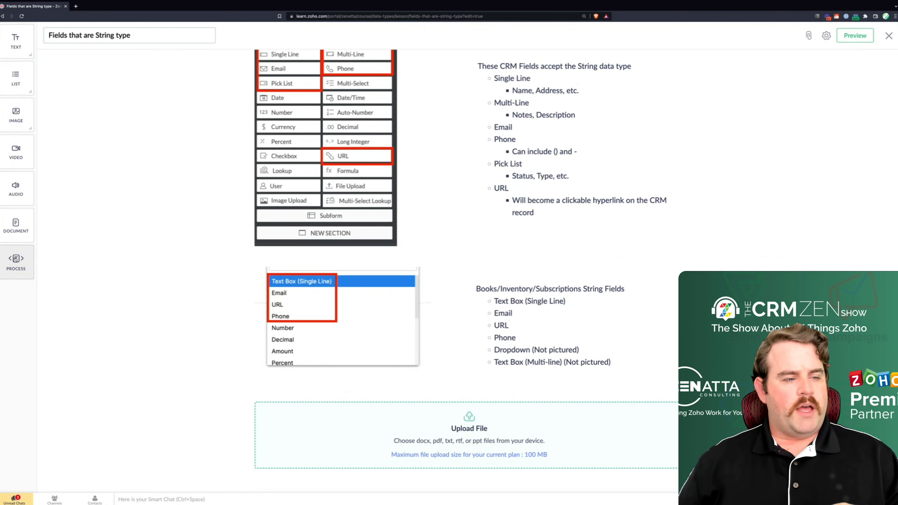
pyautogui.click(16, 259)
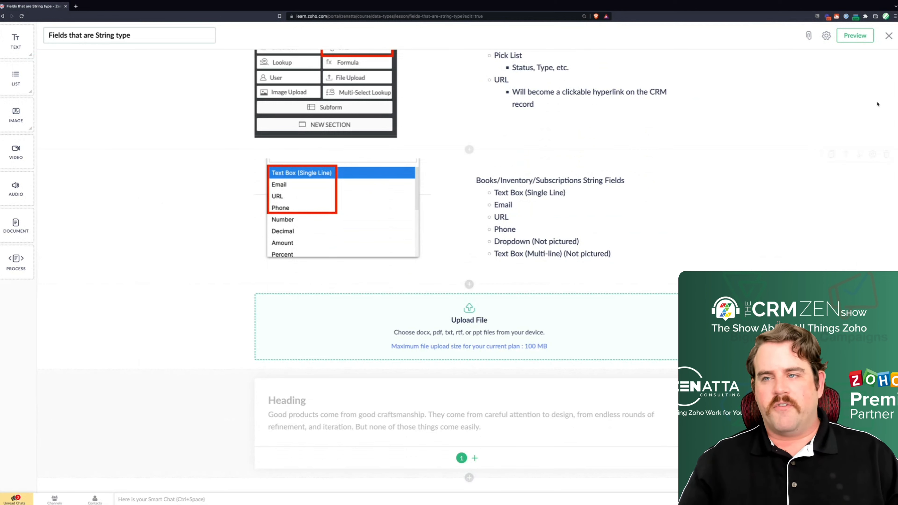
pyautogui.click(888, 35)
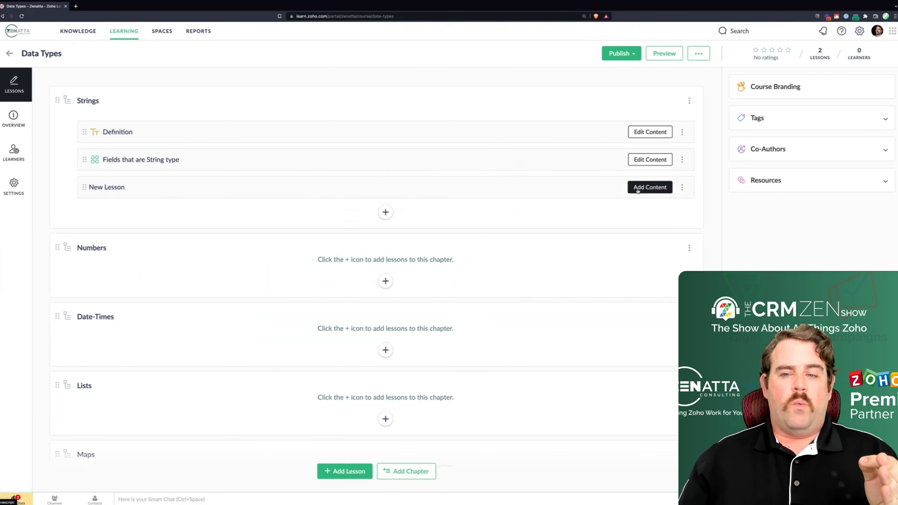
# Make New Lesson an assignment, review its submission and expiration settings, and return to the course outline
pyautogui.click(638, 190)
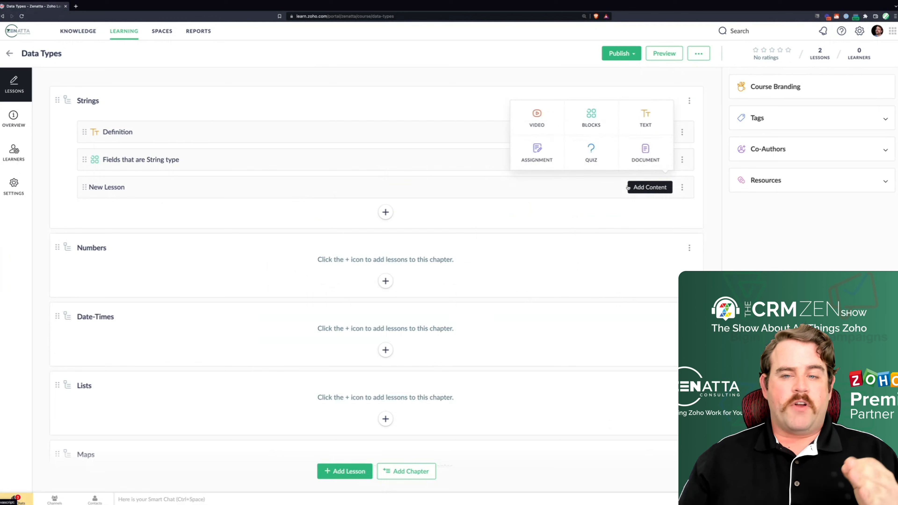
pyautogui.click(545, 155)
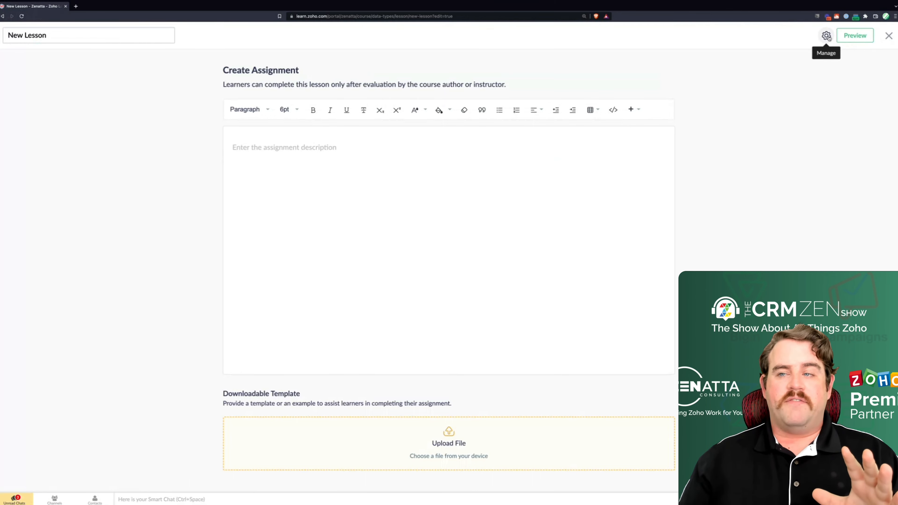
pyautogui.click(825, 35)
pyautogui.scroll(-3, 820, 208)
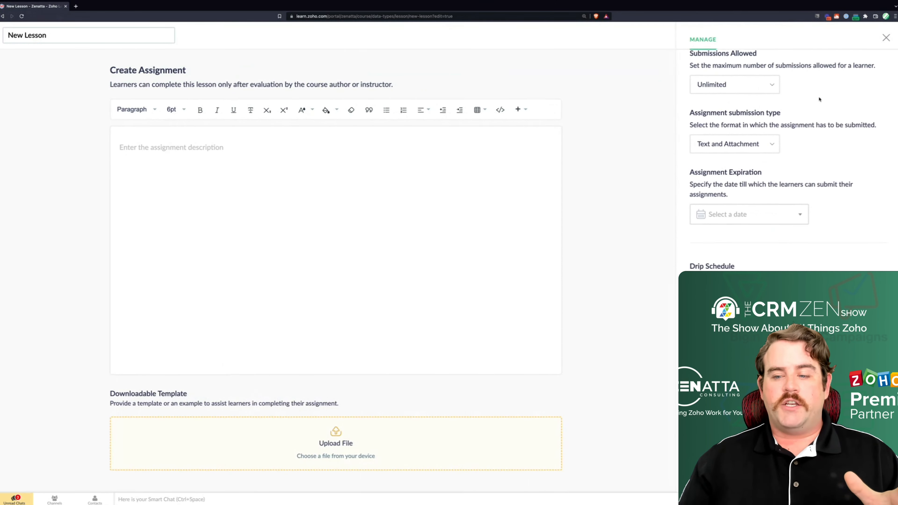
pyautogui.click(885, 38)
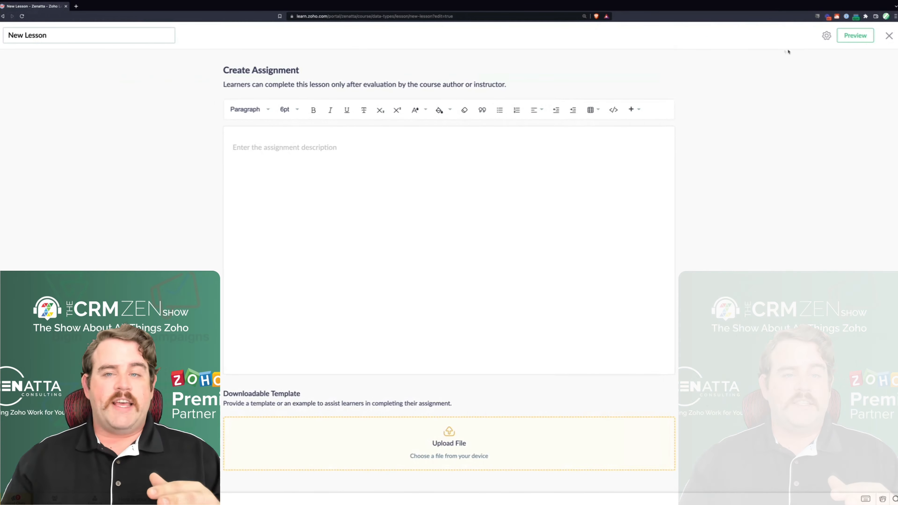
pyautogui.click(888, 35)
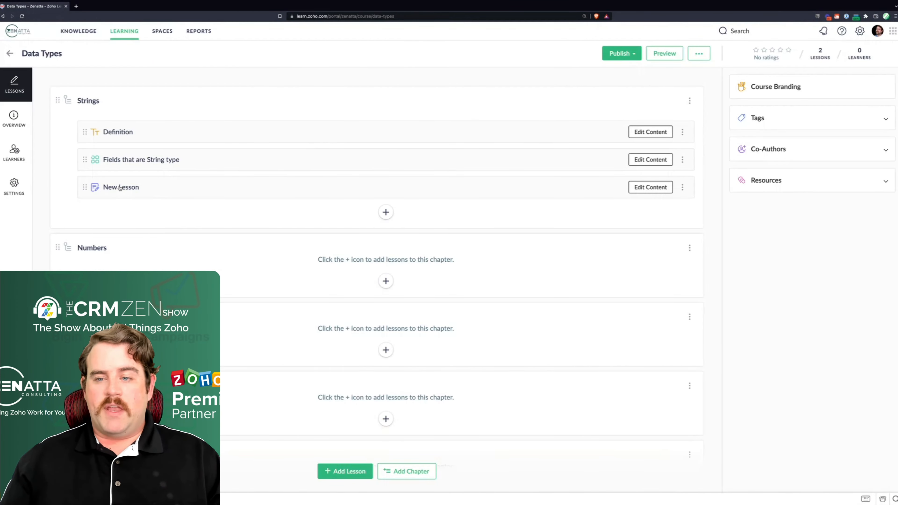
# Delete New Lesson from the Strings chapter
pyautogui.click(682, 188)
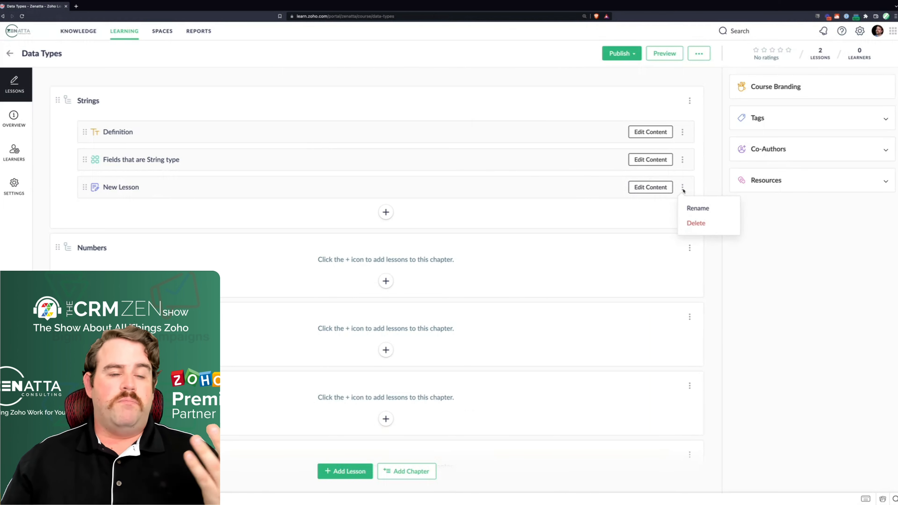
pyautogui.click(695, 223)
pyautogui.click(545, 166)
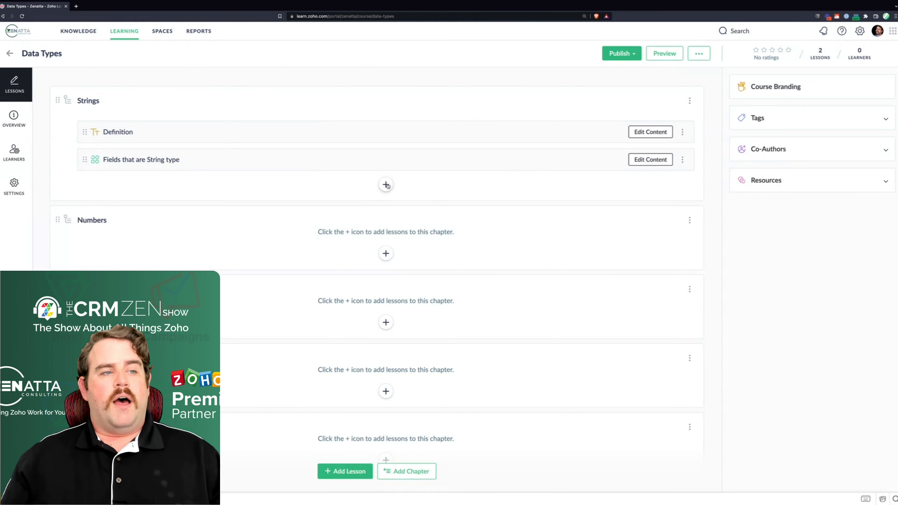
# Create a lesson named "Quiz" in the Strings chapter with the Quiz content type
pyautogui.click(386, 185)
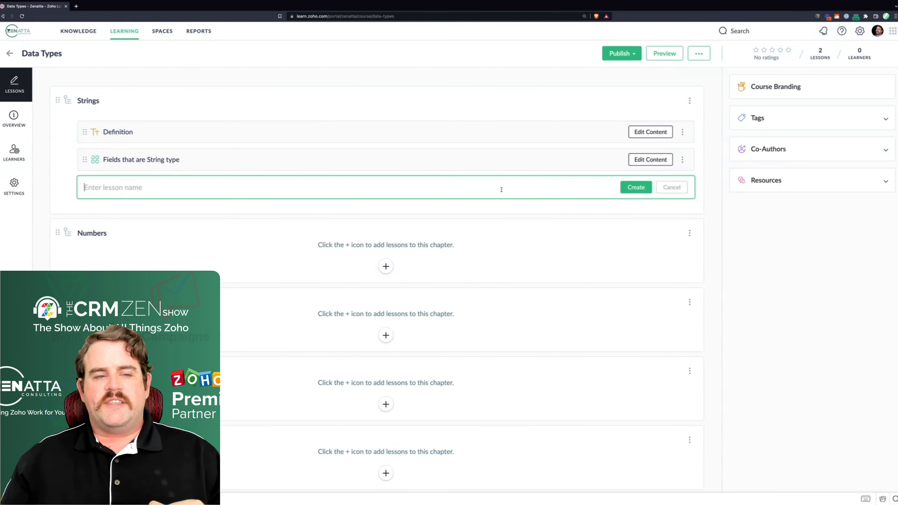
pyautogui.write('Quiz')
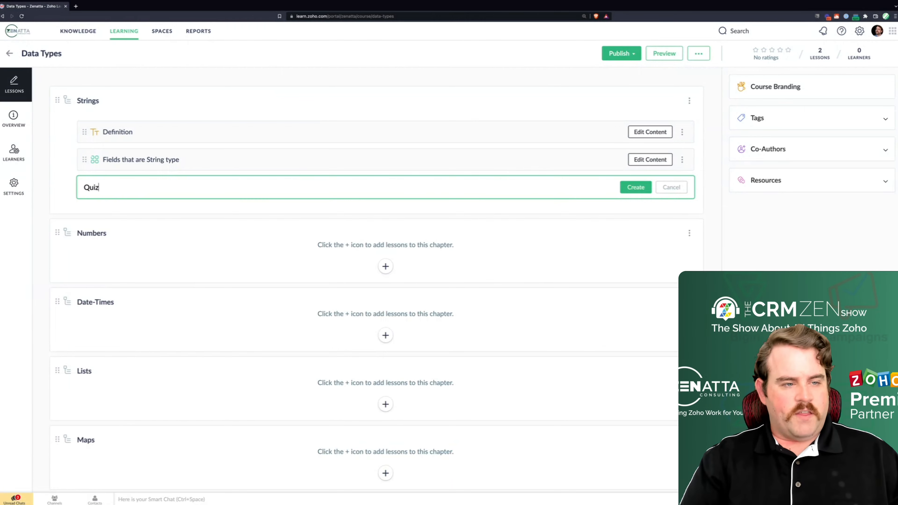
pyautogui.click(632, 187)
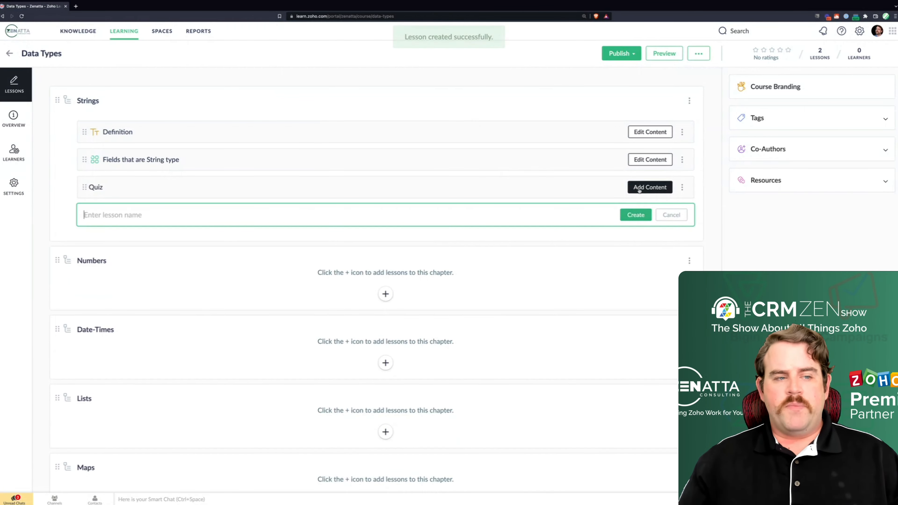
pyautogui.click(636, 187)
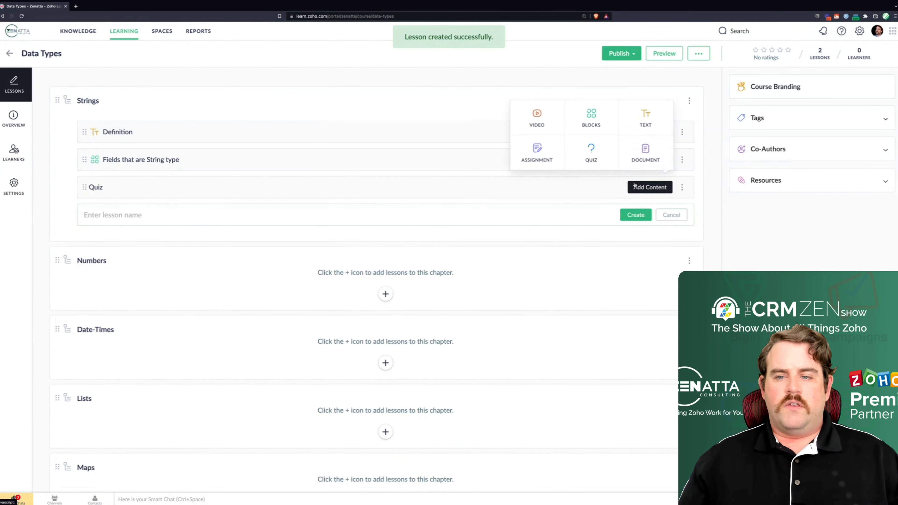
pyautogui.click(602, 157)
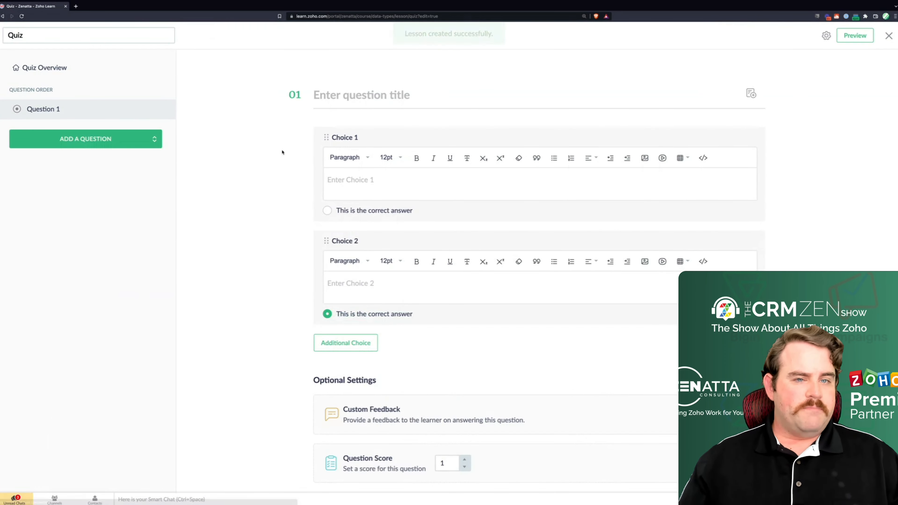
# Add a multiple choice question to the quiz as the second question
pyautogui.click(121, 140)
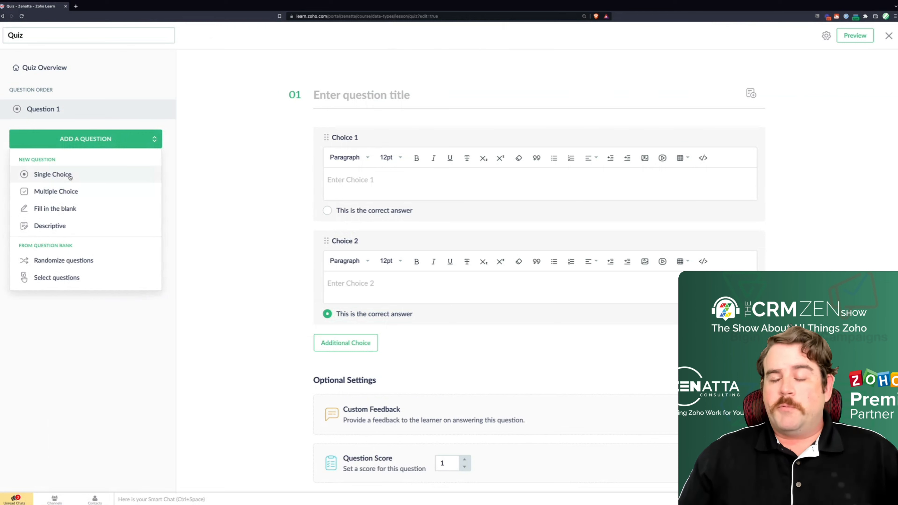
pyautogui.click(82, 192)
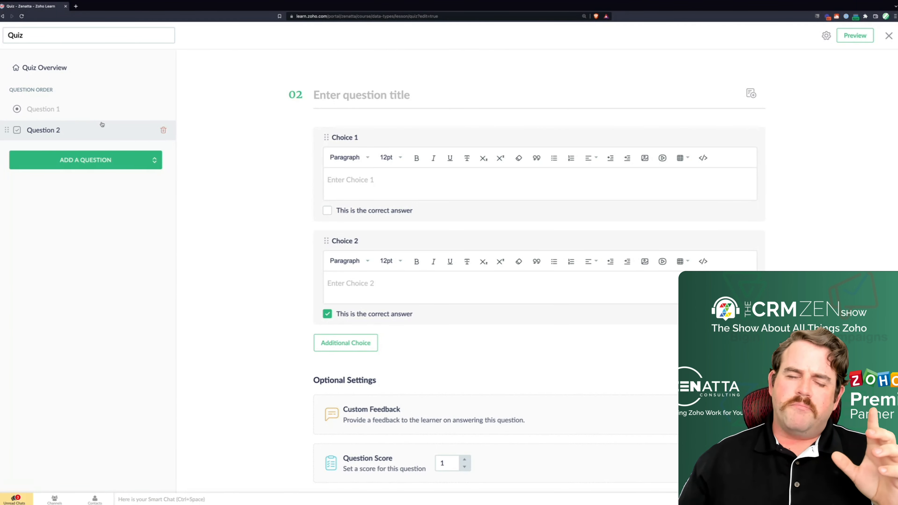
# Compare Questions 1 and 2, trying Choice 1 of Question 2 as an additional correct answer and clearing it again
pyautogui.click(73, 110)
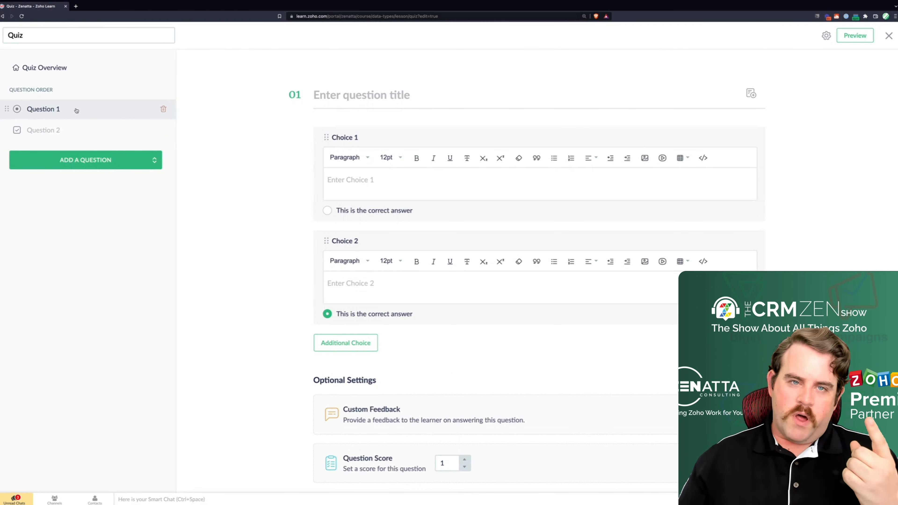
pyautogui.click(72, 129)
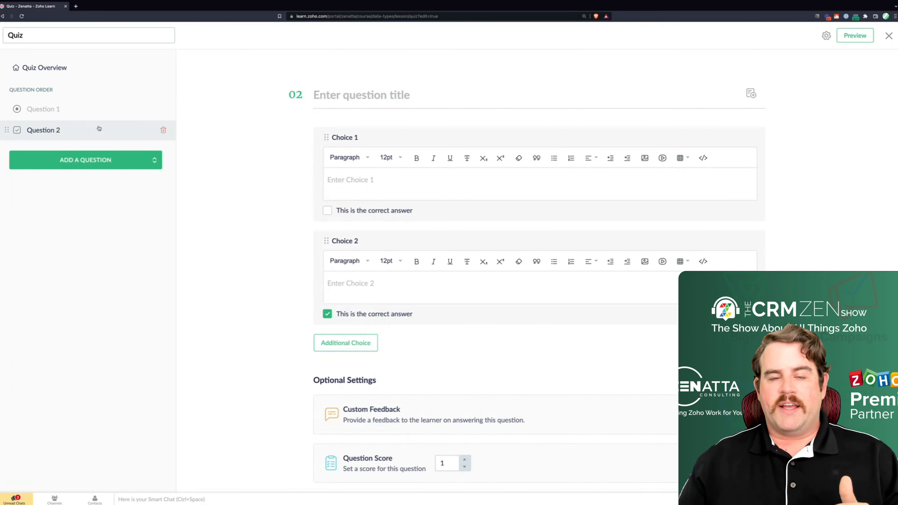
pyautogui.click(328, 212)
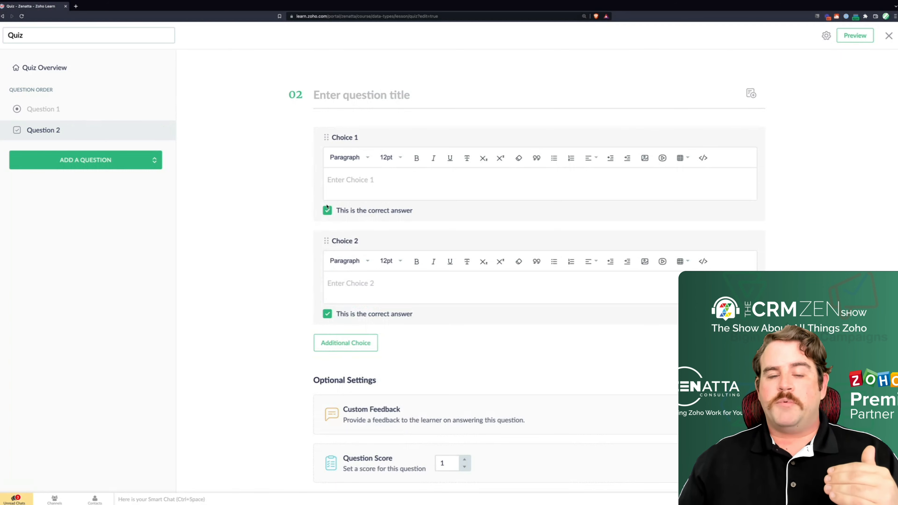
pyautogui.click(327, 211)
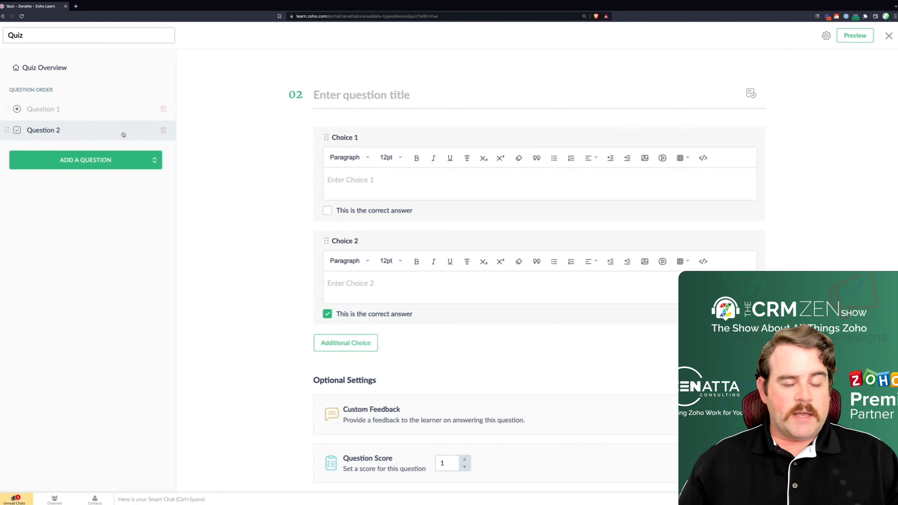
# Add a description field to Question 1 and activate the text editor of Choice 1
pyautogui.click(54, 109)
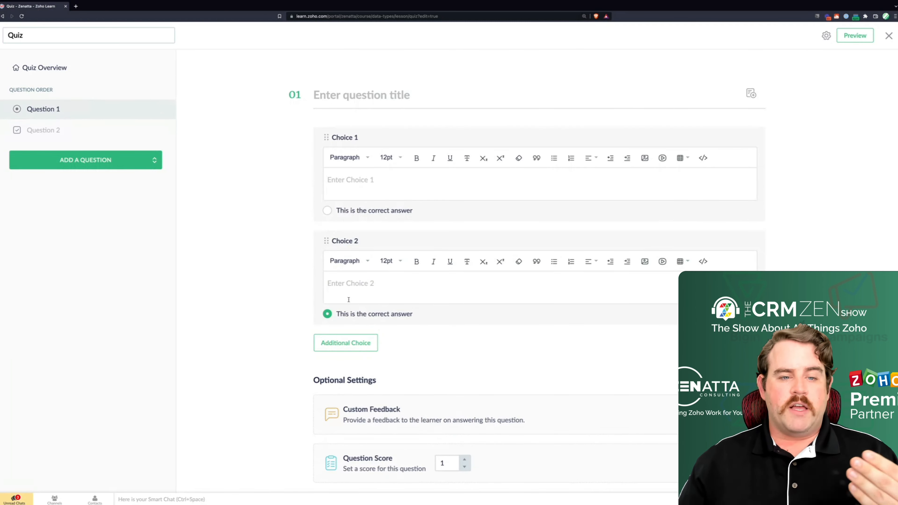
pyautogui.click(336, 99)
pyautogui.click(750, 93)
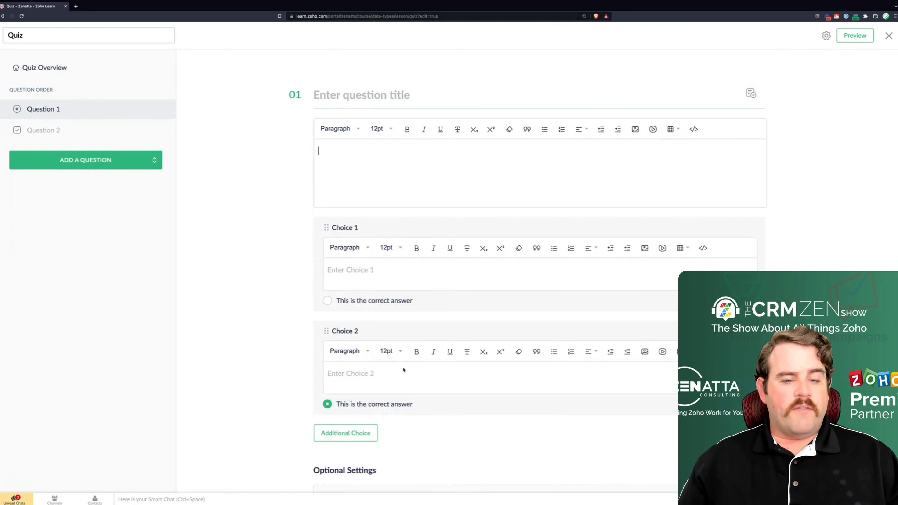
pyautogui.click(342, 272)
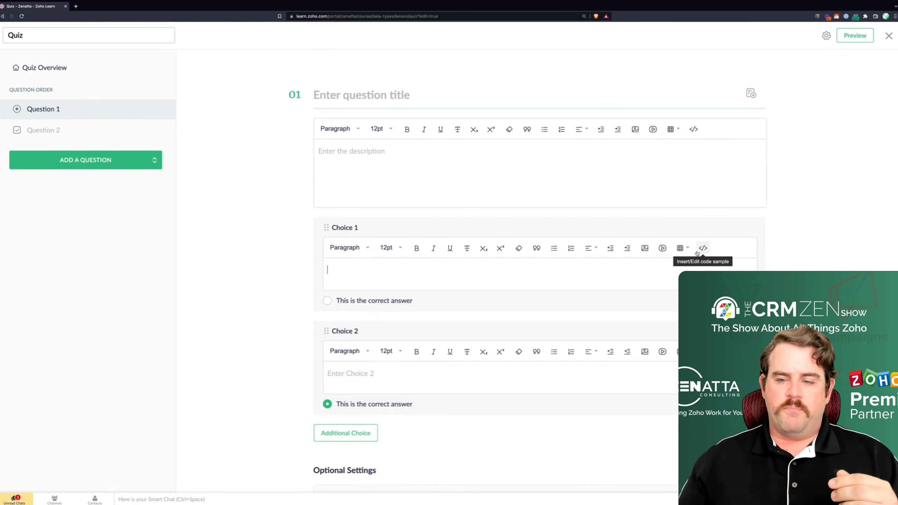
# Add a fill-in-the-blank question to the quiz as the third question
pyautogui.scroll(-4, 312, 379)
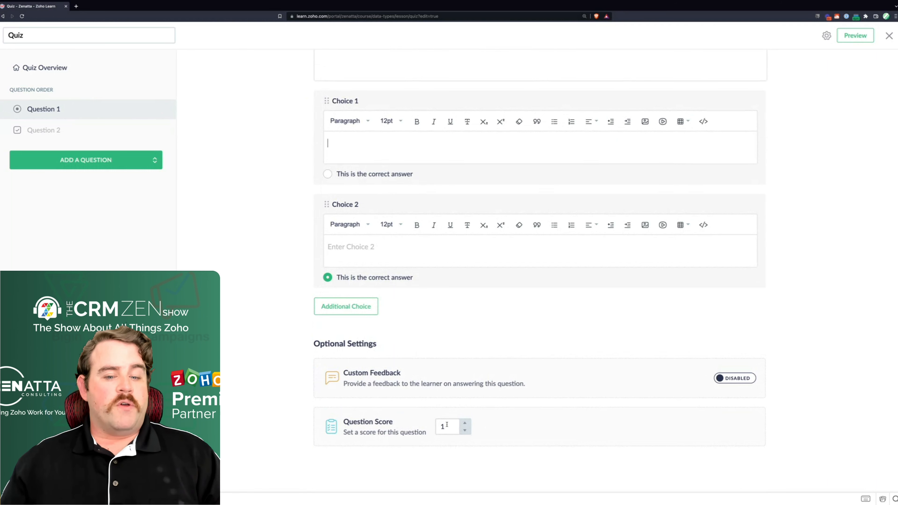
pyautogui.click(102, 163)
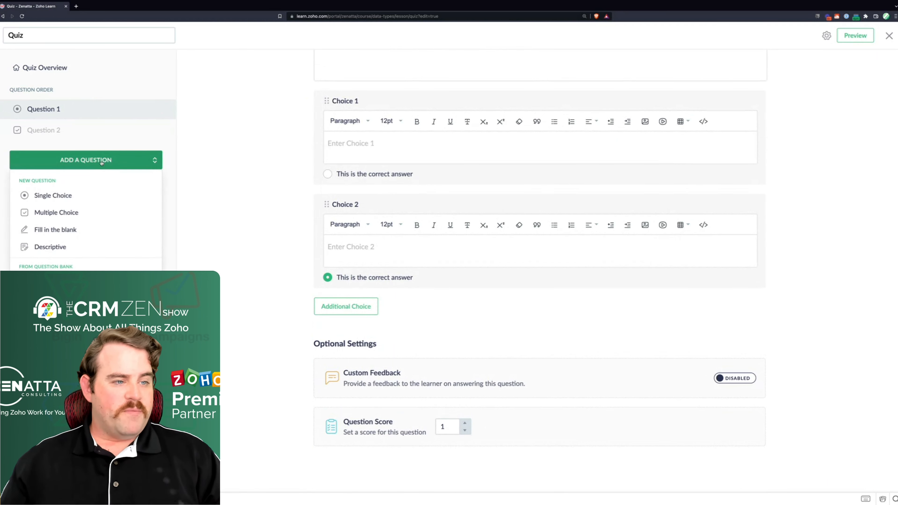
pyautogui.click(66, 229)
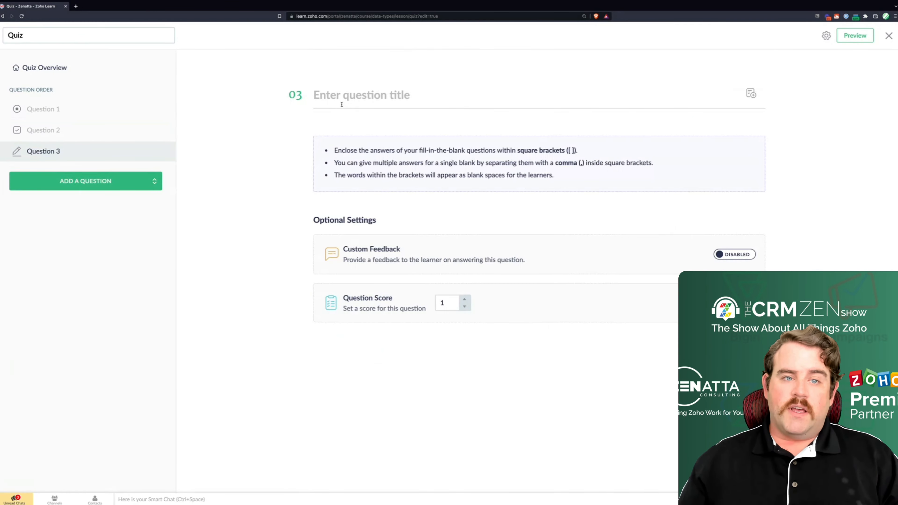
pyautogui.click(339, 99)
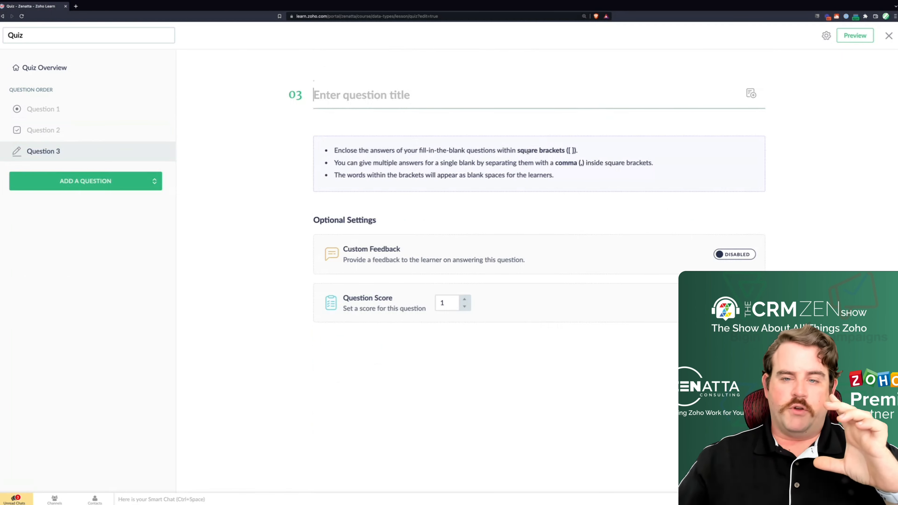
pyautogui.moveTo(569, 150); pyautogui.dragTo(573, 151)
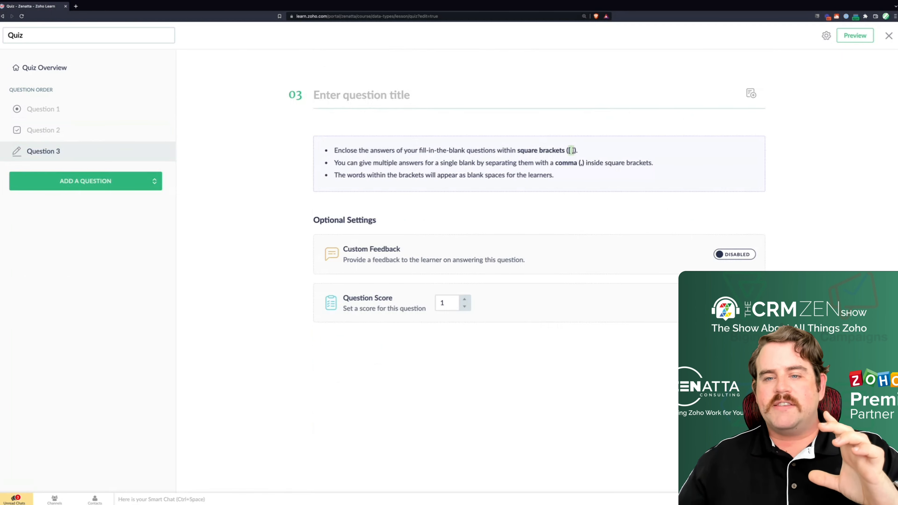
# Start the title of Question 3 with "Zenatta is my" followed by an empty pair of square brackets for the blank
pyautogui.click(415, 95)
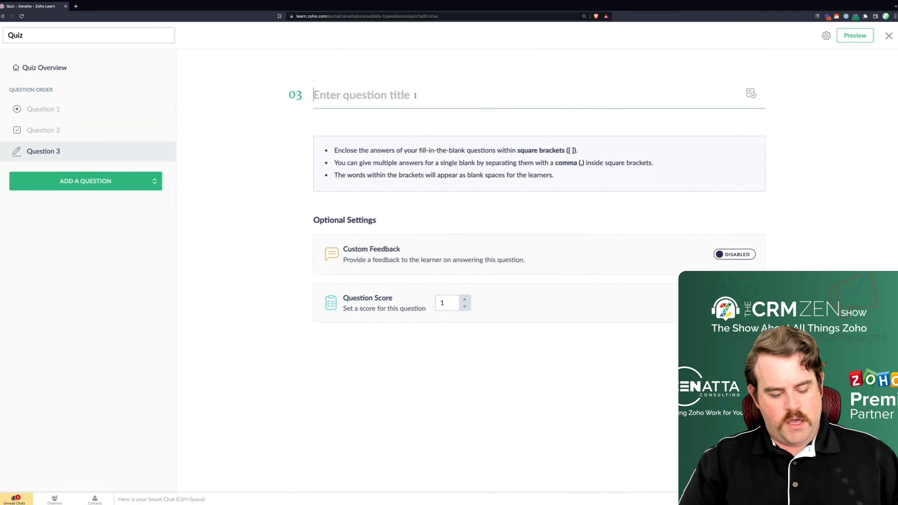
pyautogui.write('Zenatta ')
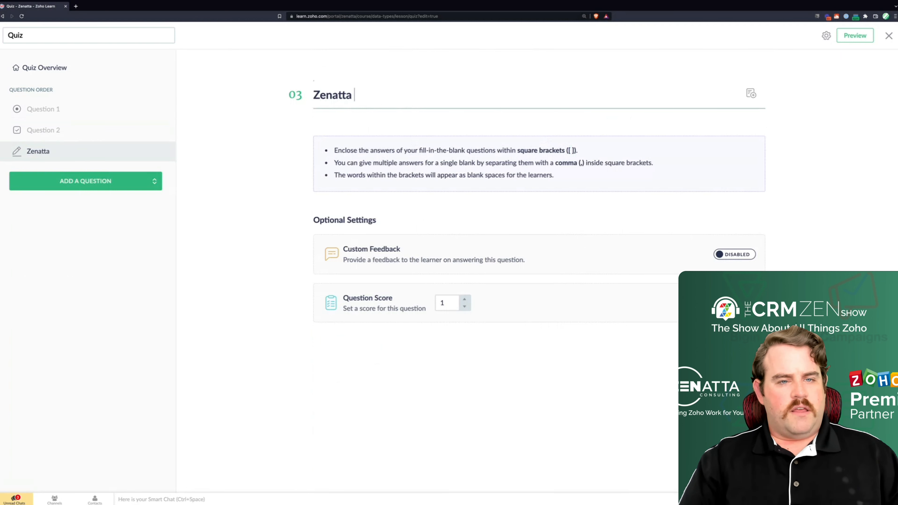
pyautogui.write('is my ')
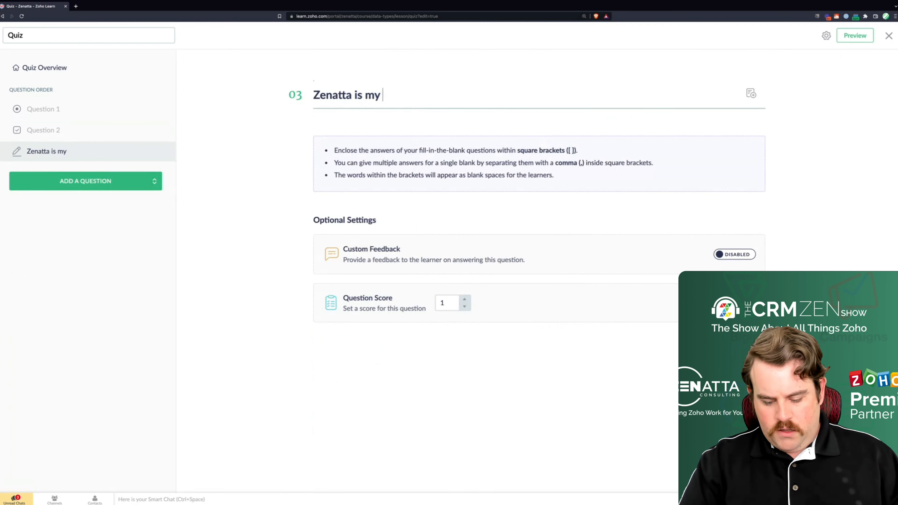
pyautogui.write('[')
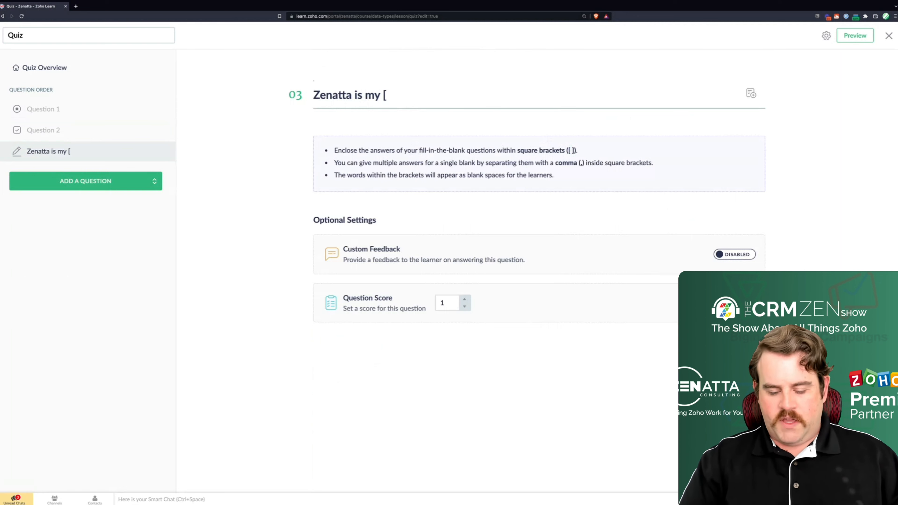
pyautogui.write(']')
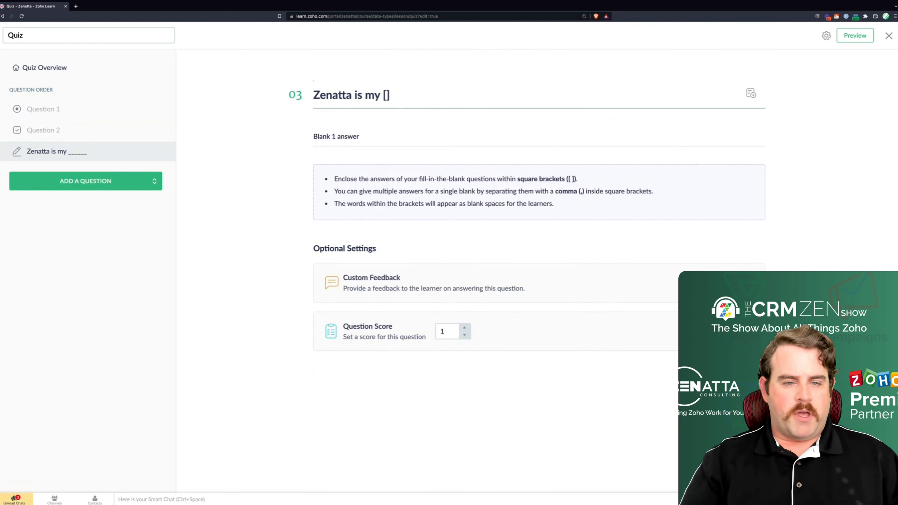
# Enter "favorite, all-time favorite, least not favorite" inside the brackets as the accepted answers for the blank
pyautogui.write('favorit')
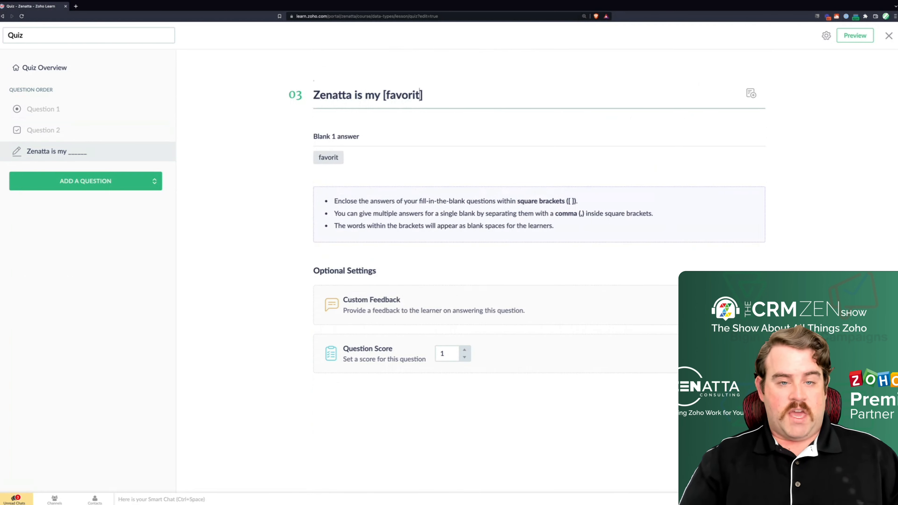
pyautogui.write('e, ')
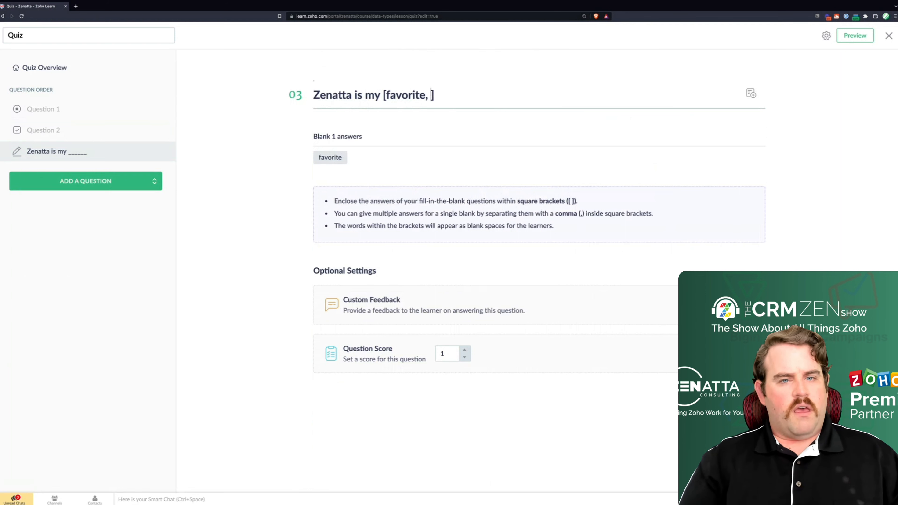
pyautogui.write('all-')
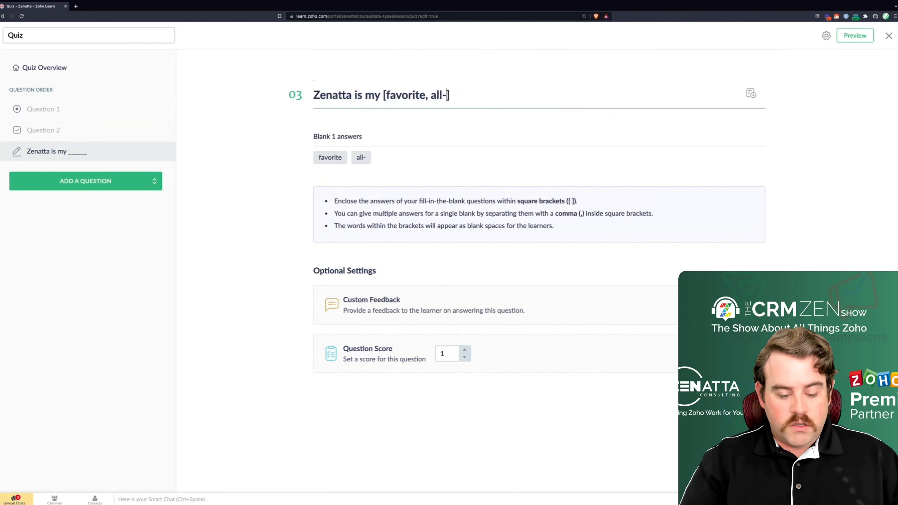
pyautogui.write('time favorit')
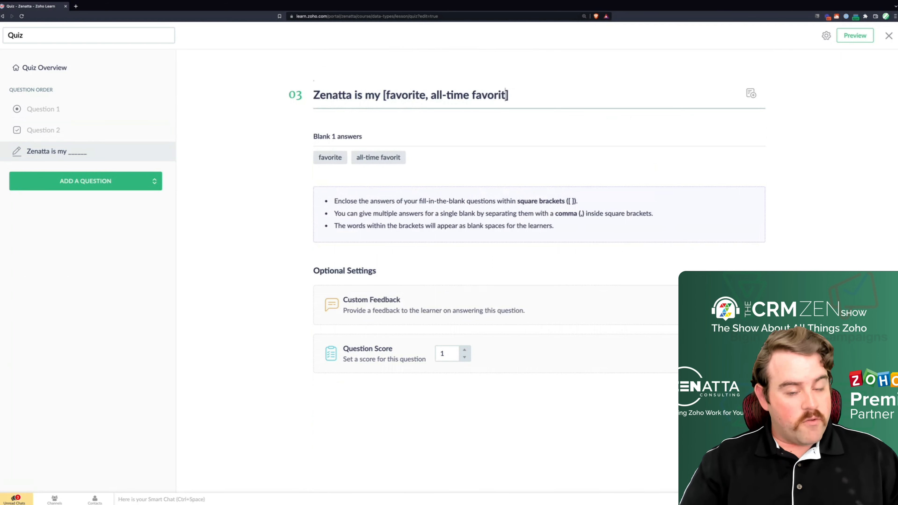
pyautogui.write('e, ')
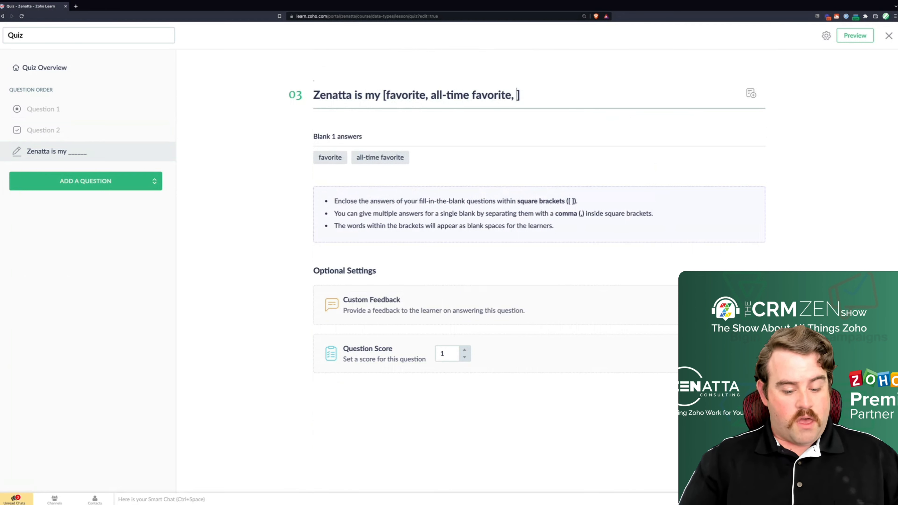
pyautogui.write('least ')
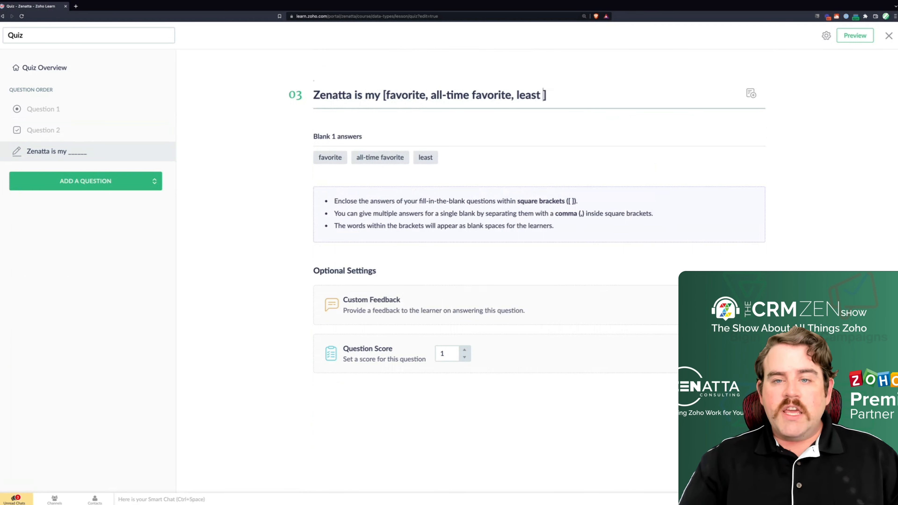
pyautogui.write('no')
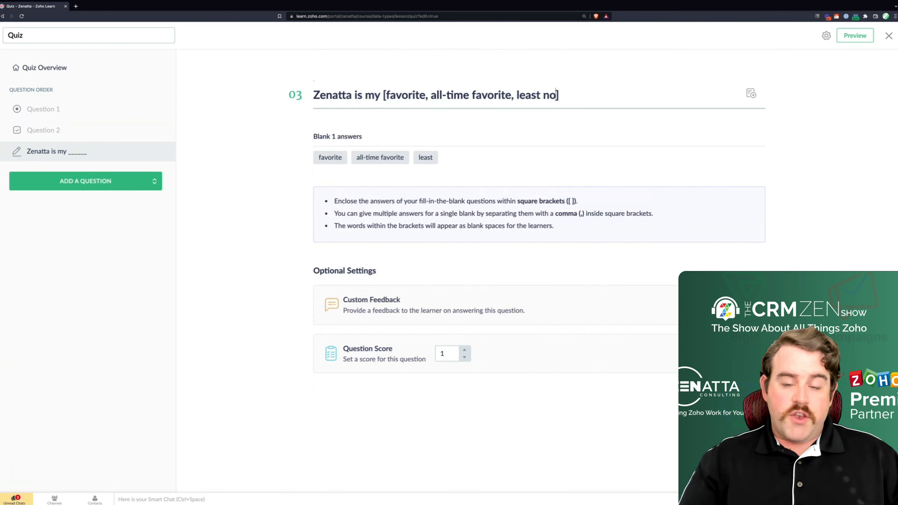
pyautogui.write('t favorite')
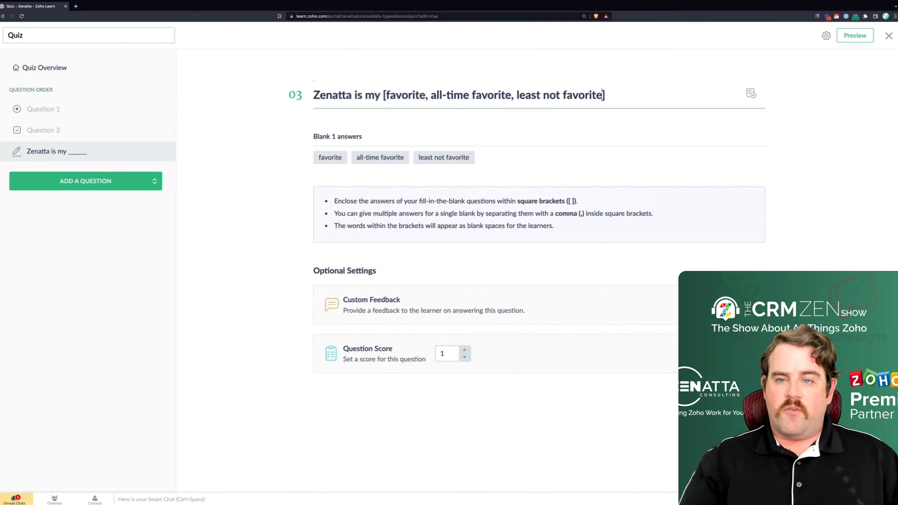
# Finish the fill-in-the-blank title with "consulting firm." after the closing bracket
pyautogui.press('Right')
pyautogui.write('consulti')
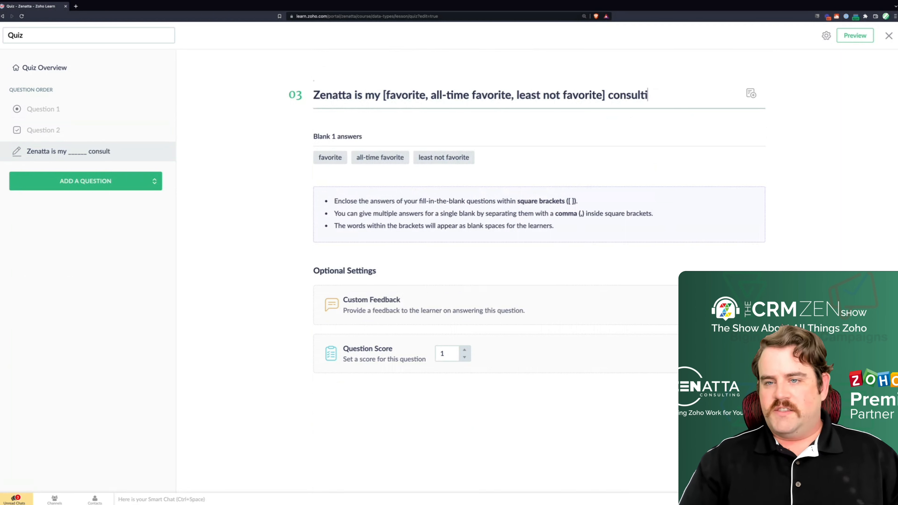
pyautogui.write('ng fim')
pyautogui.press('BackSpace')
pyautogui.press('BackSpace')
pyautogui.write('i')
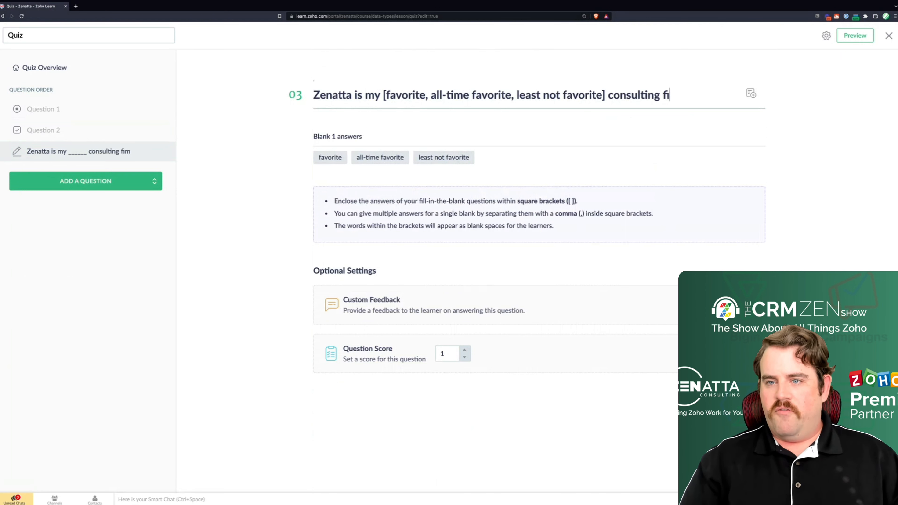
pyautogui.write('rm.')
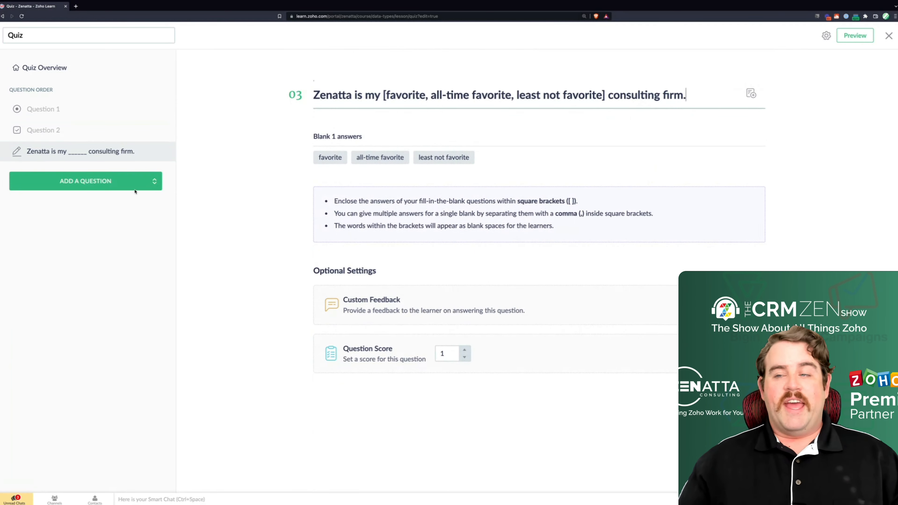
# Preview the quiz, start an attempt and skip the first two questions
pyautogui.click(850, 37)
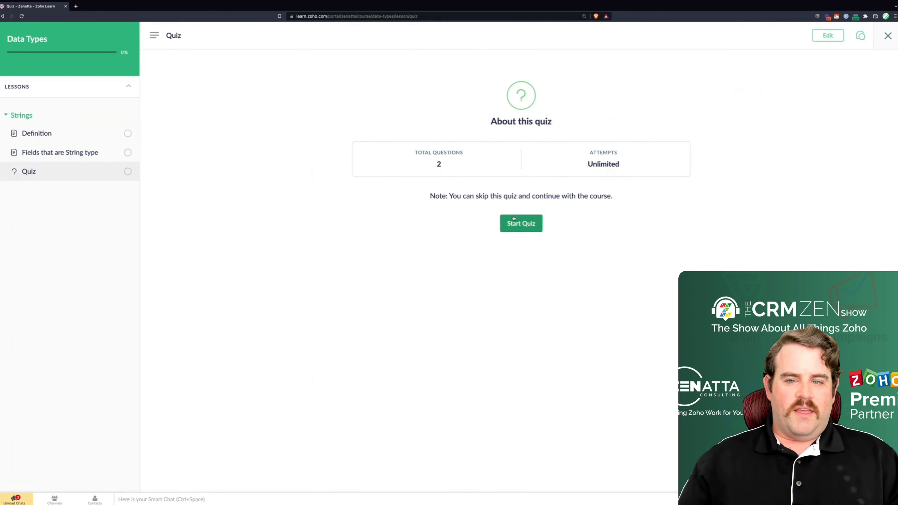
pyautogui.click(514, 218)
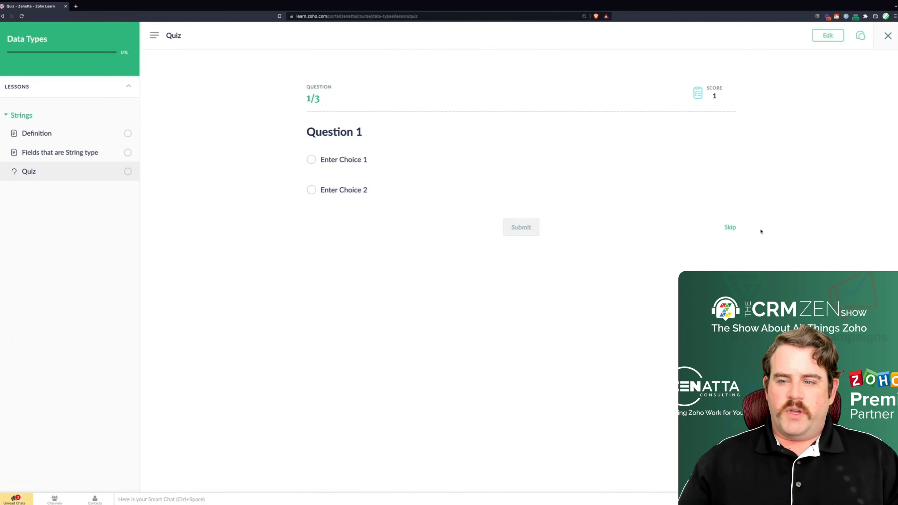
pyautogui.click(729, 229)
pyautogui.click(729, 230)
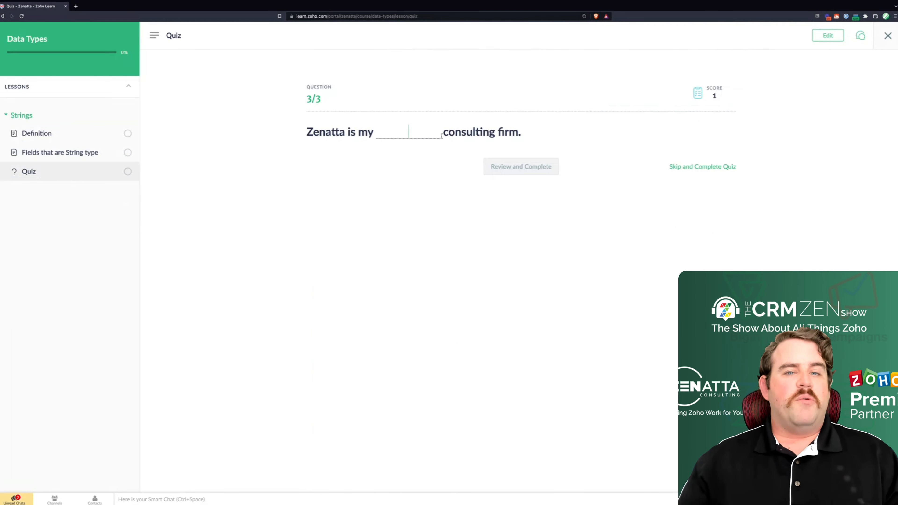
# Answer the blank in the third question with "favorite", then review and complete the quiz
pyautogui.write('favori')
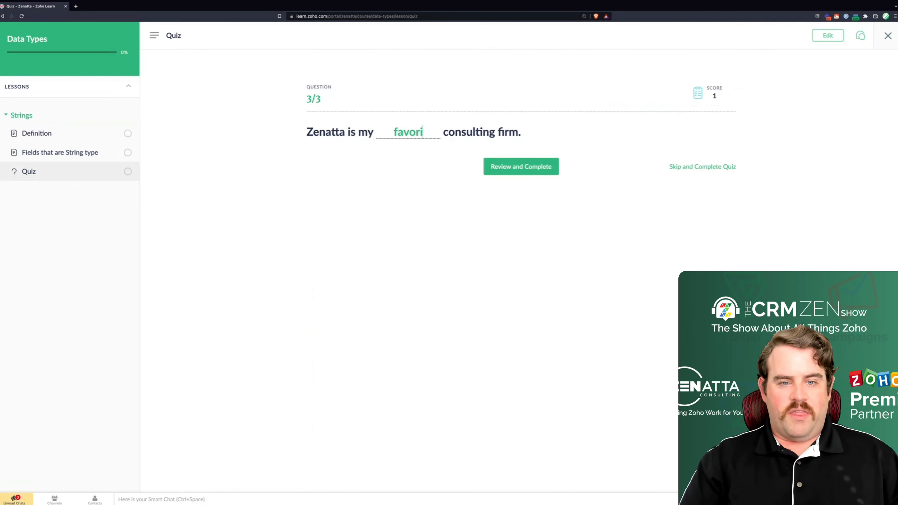
pyautogui.write('te')
pyautogui.click(516, 167)
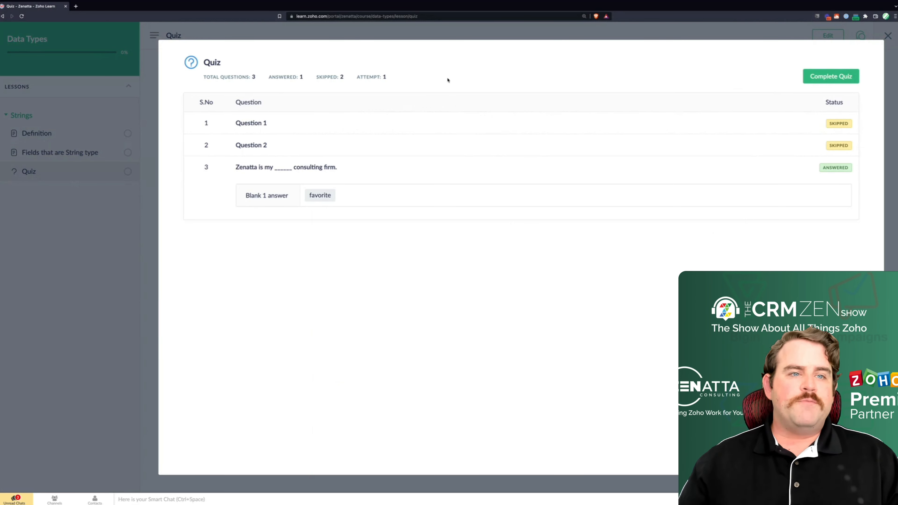
pyautogui.click(822, 77)
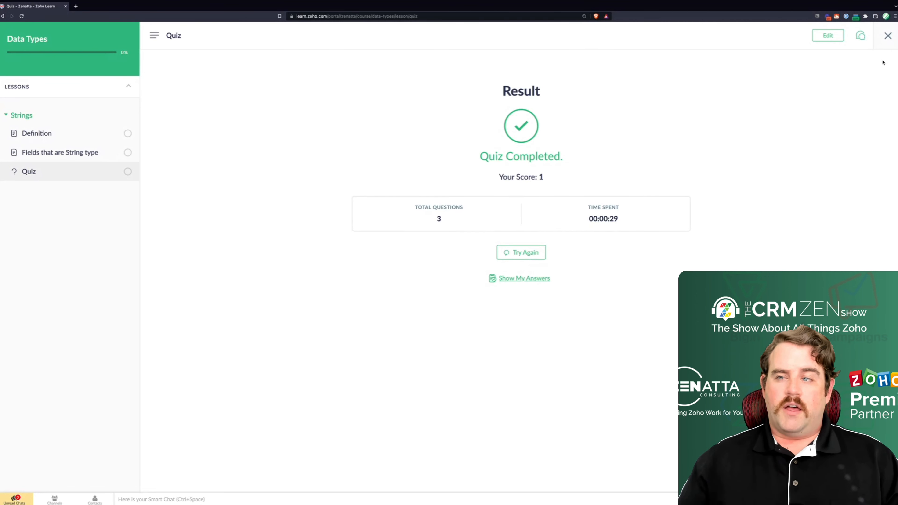
# Leave the preview, reopen the Quiz lesson for editing and add a descriptive question as the fourth question
pyautogui.click(887, 36)
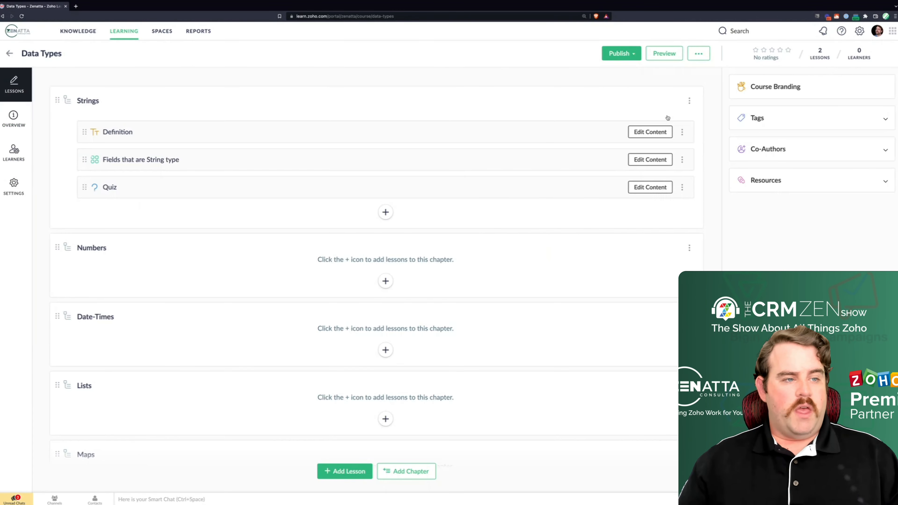
pyautogui.click(647, 187)
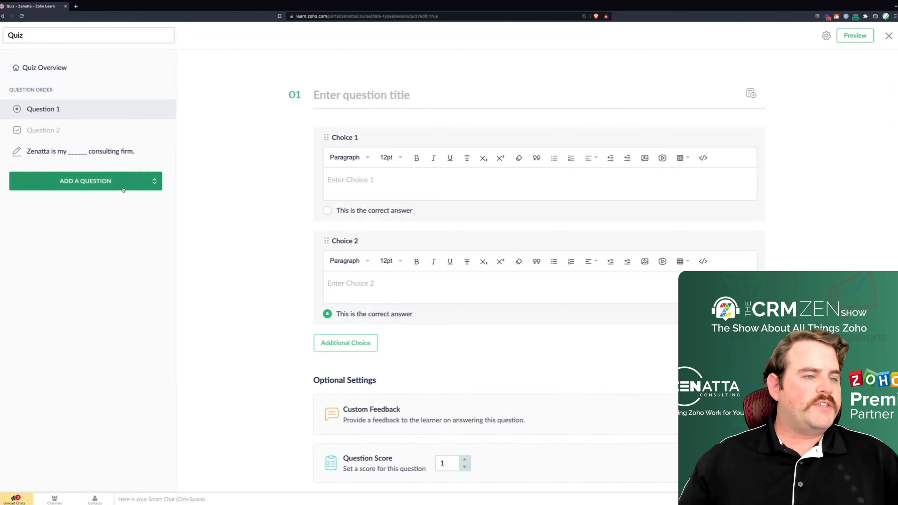
pyautogui.click(122, 190)
pyautogui.click(65, 268)
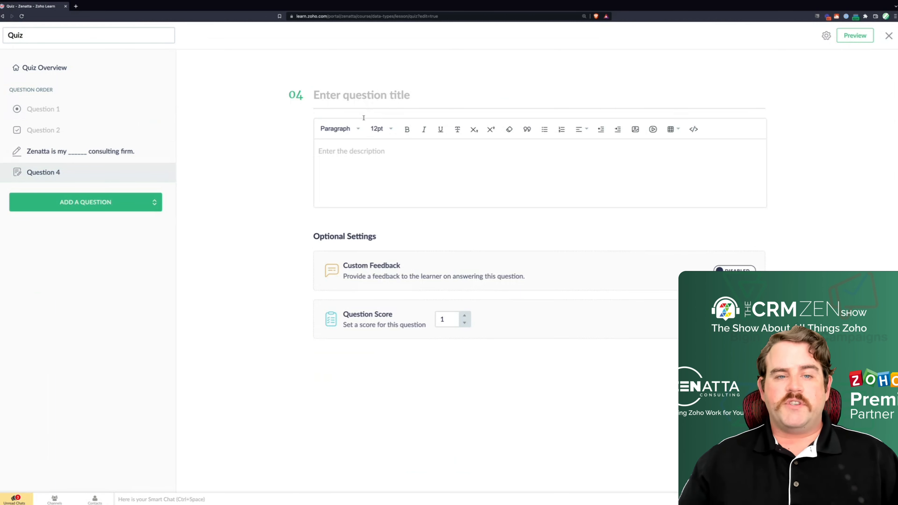
pyautogui.click(327, 151)
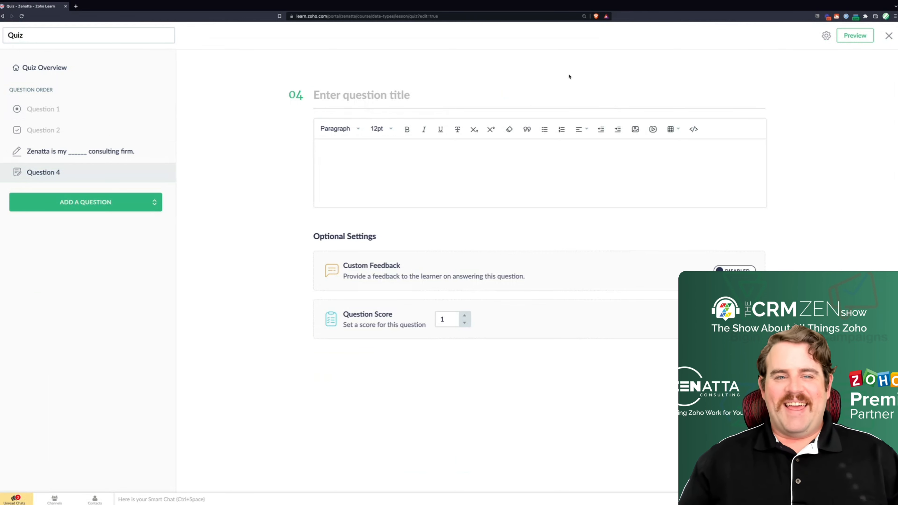
# Check the question bank options for adding questions, then leave the quiz editor for the My Learning course list
pyautogui.click(93, 210)
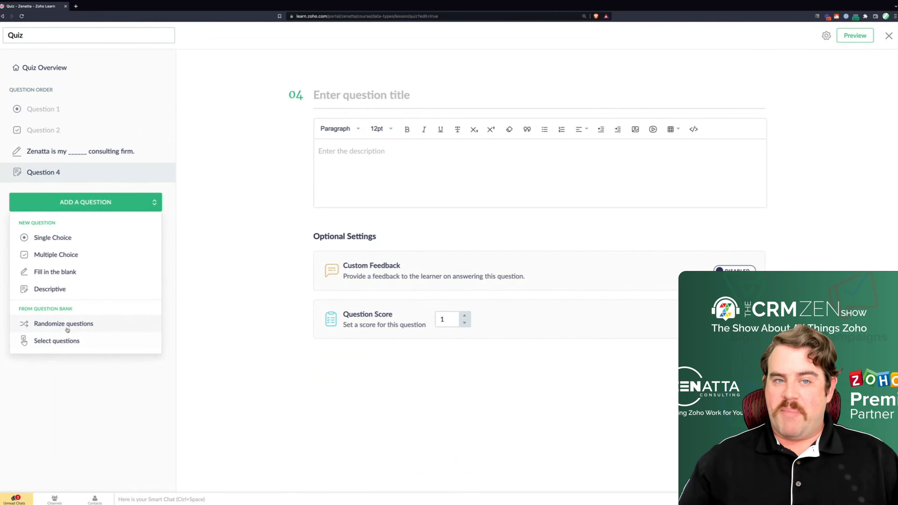
pyautogui.click(888, 36)
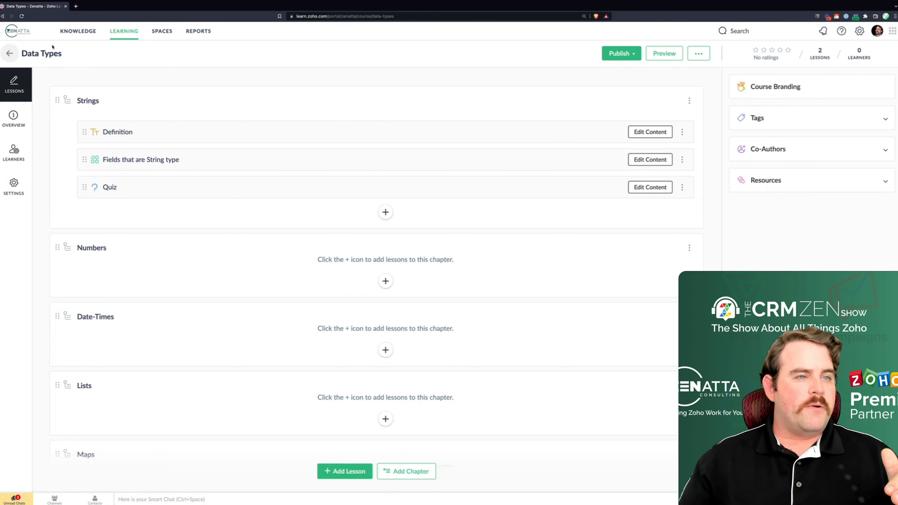
pyautogui.click(130, 36)
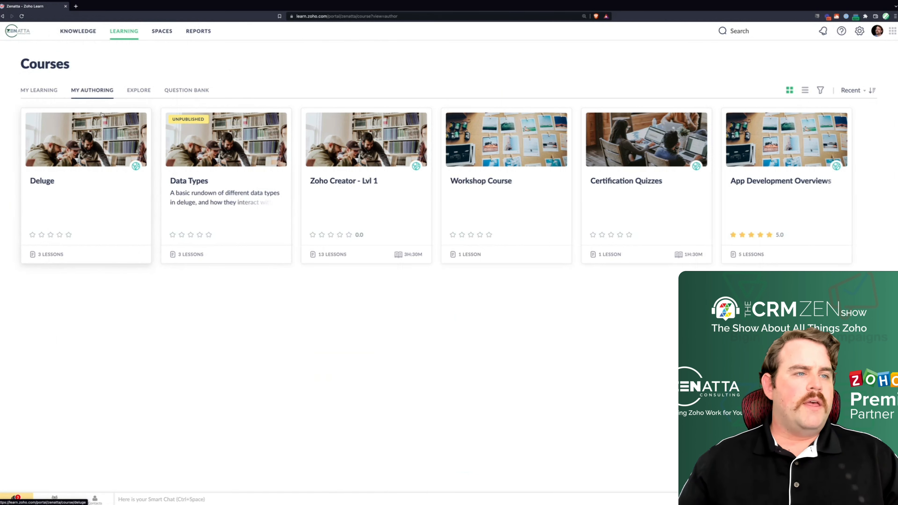
pyautogui.click(43, 91)
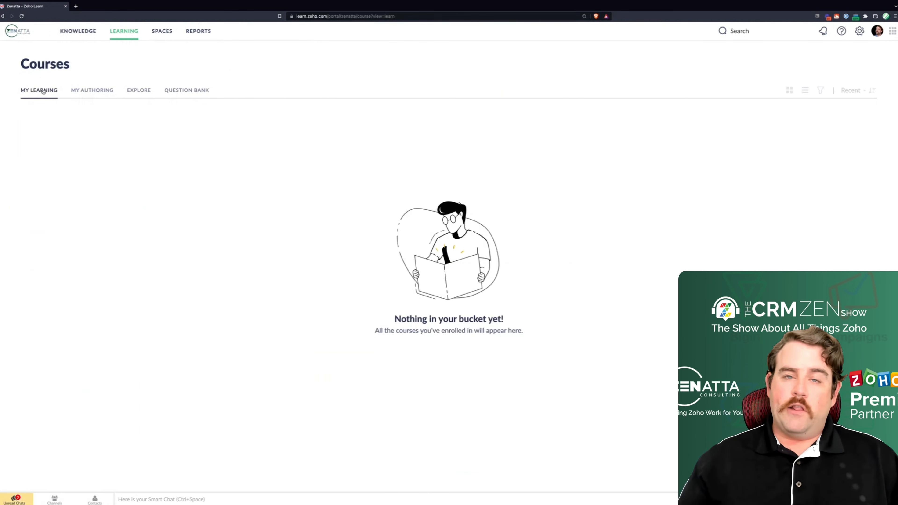
# Look through the Explore course list and the question banks, viewing the Data-Type Conversions and Building JSON data topics of Deluge Questions
pyautogui.click(139, 90)
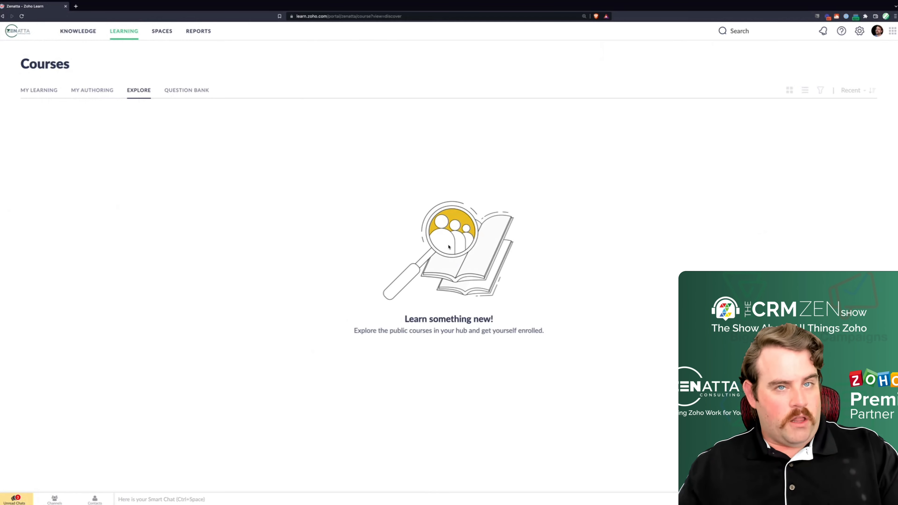
pyautogui.click(189, 91)
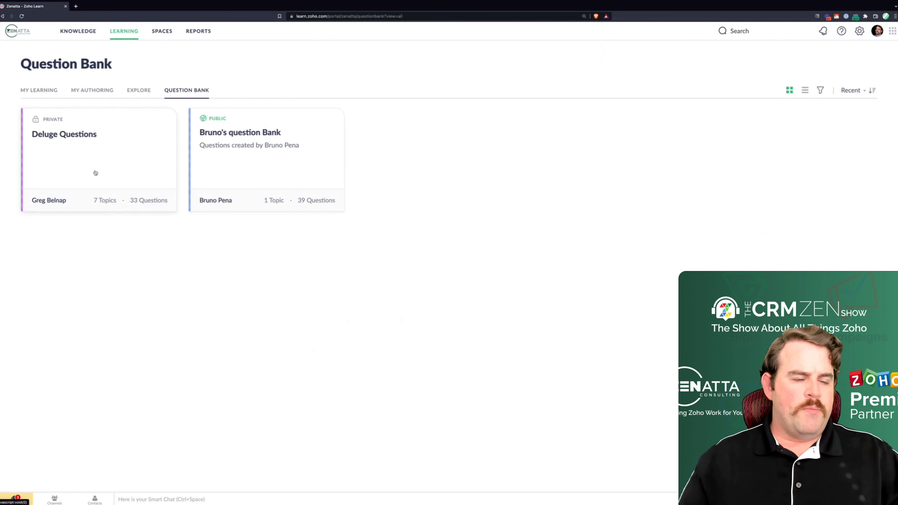
pyautogui.click(80, 149)
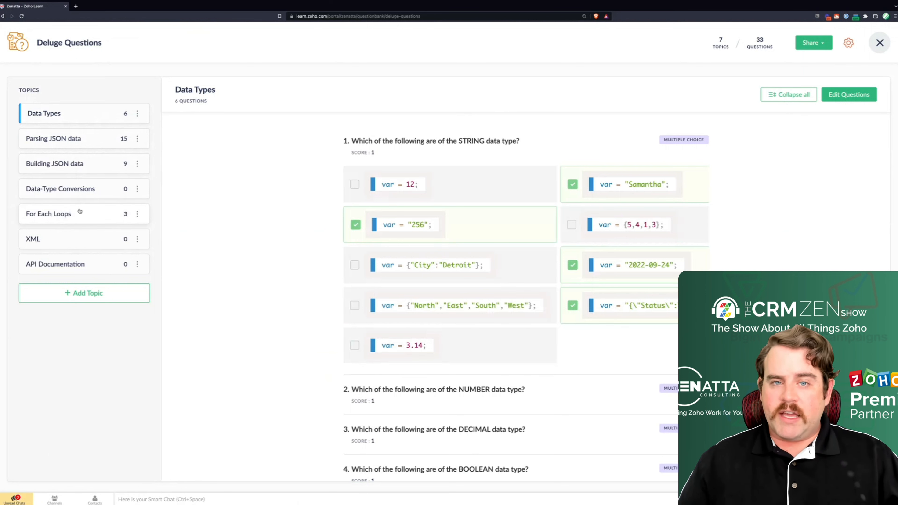
pyautogui.click(73, 193)
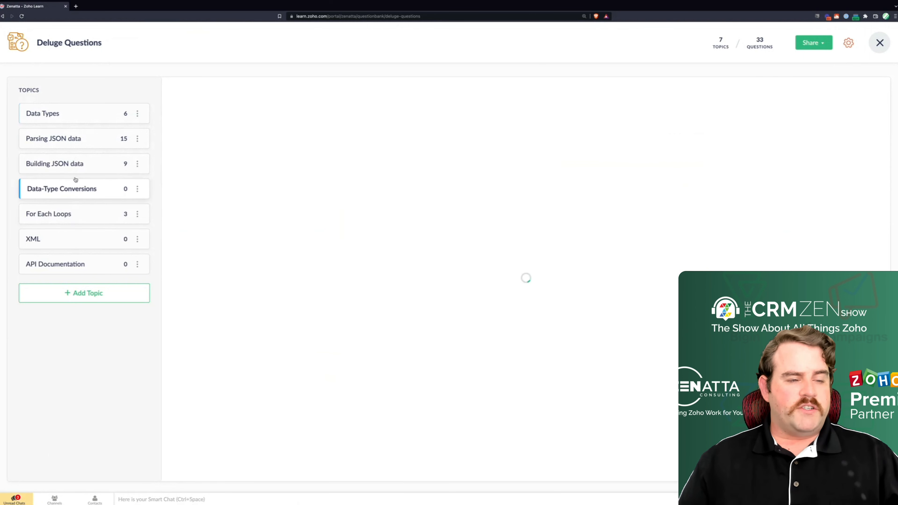
pyautogui.click(78, 171)
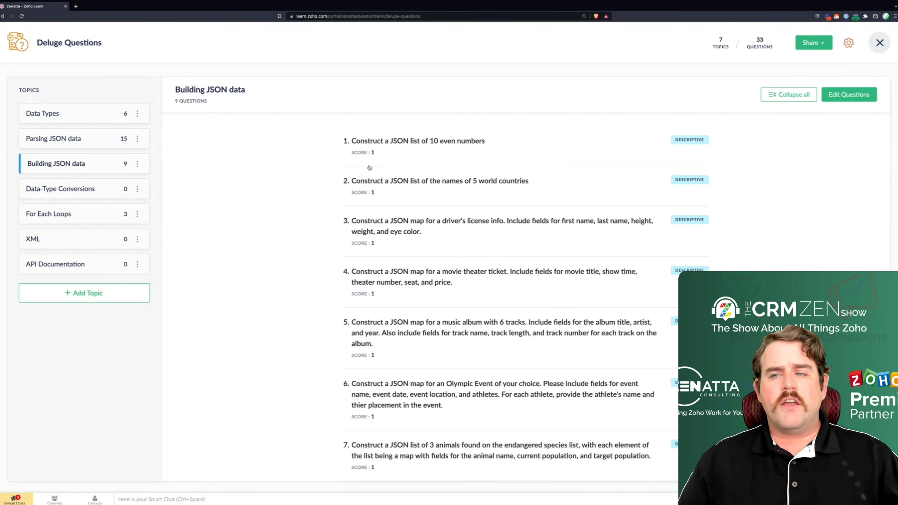
# Check the question types that can be added to the Building JSON data topic and return to the question bank list
pyautogui.click(848, 98)
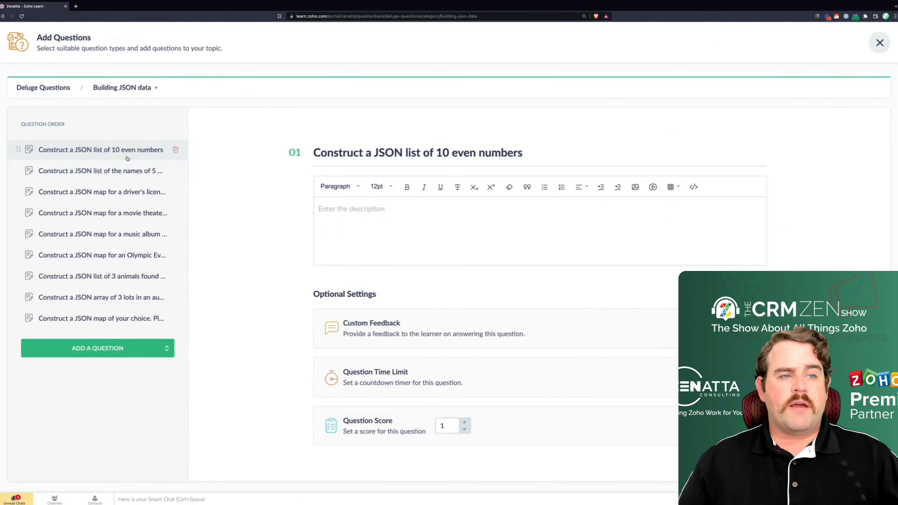
pyautogui.click(100, 351)
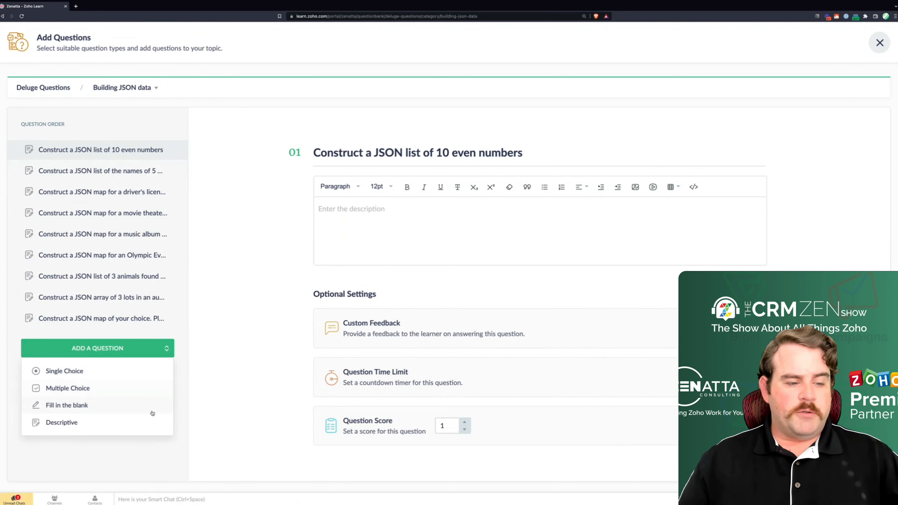
pyautogui.click(106, 448)
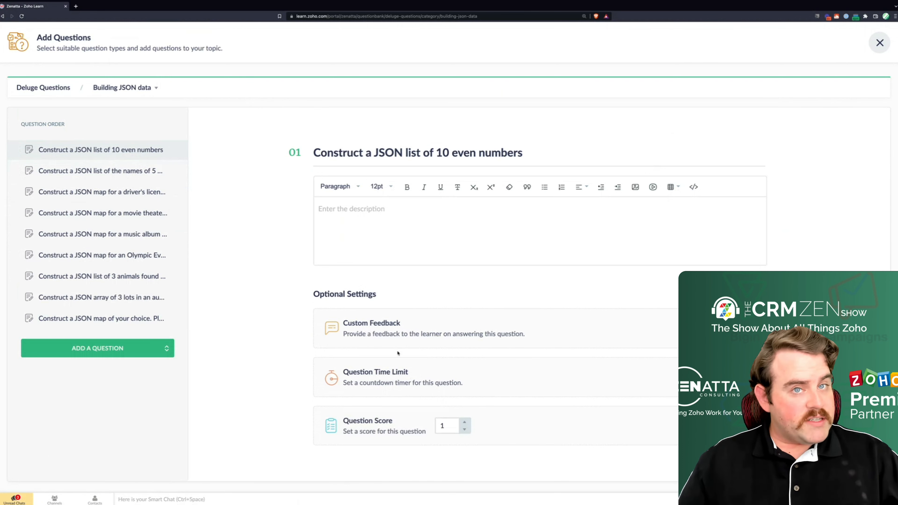
pyautogui.click(879, 42)
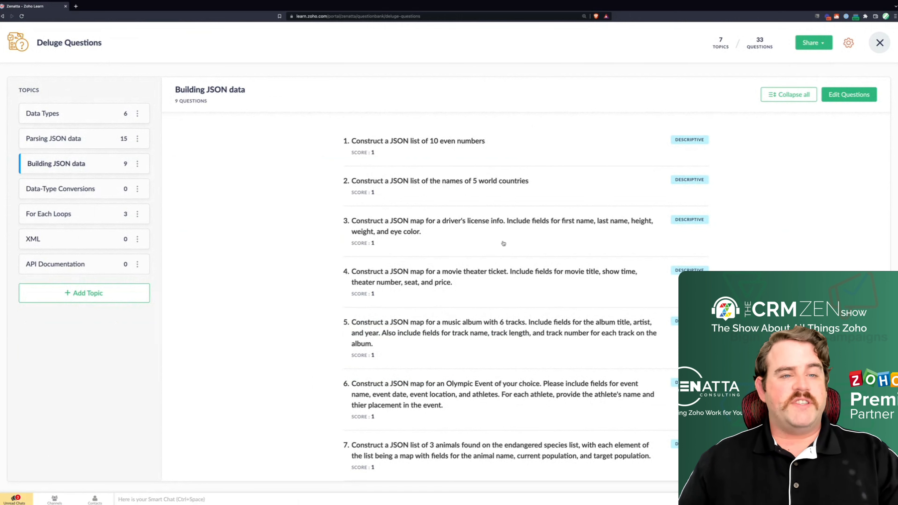
pyautogui.click(880, 43)
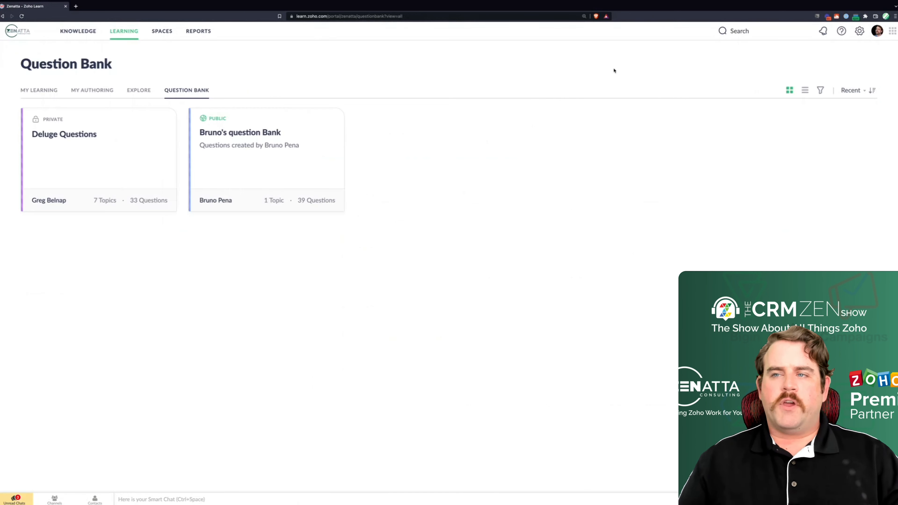
# Reopen the Data Types course from the authored courses and edit its Quiz lesson in the Strings chapter
pyautogui.click(86, 94)
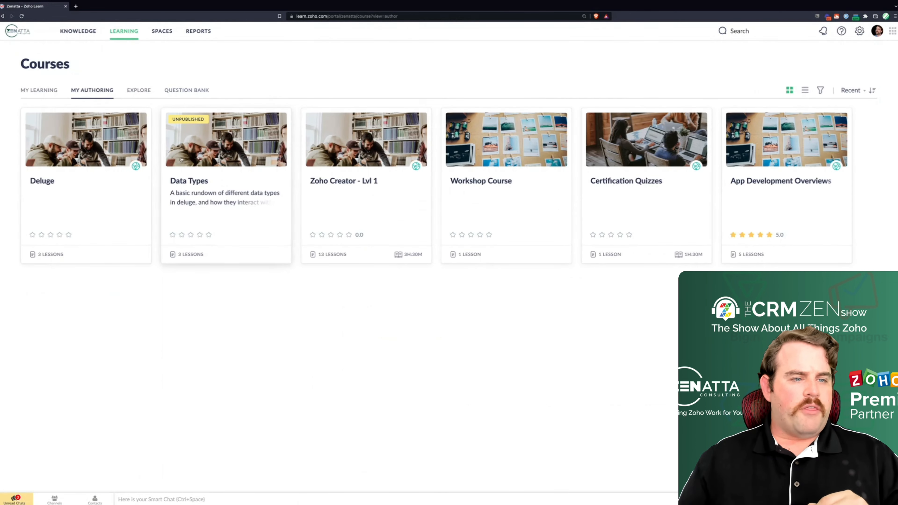
pyautogui.click(200, 166)
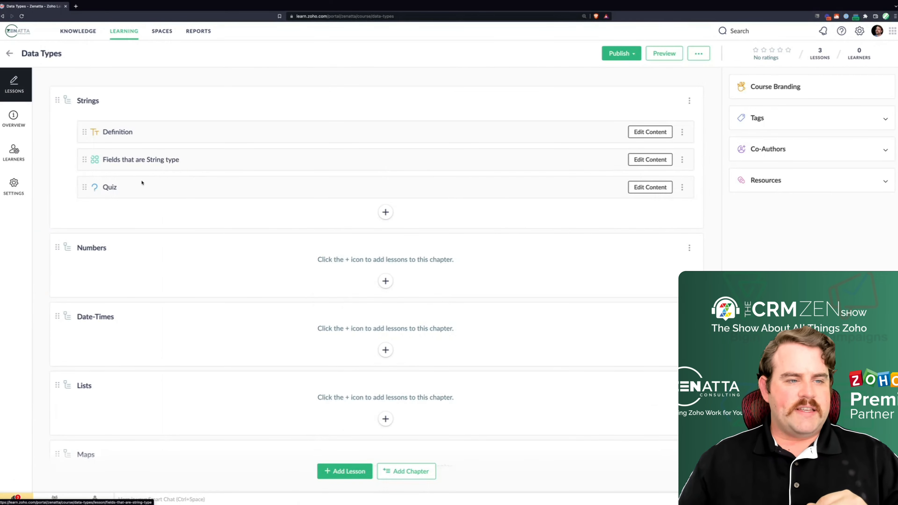
pyautogui.click(638, 188)
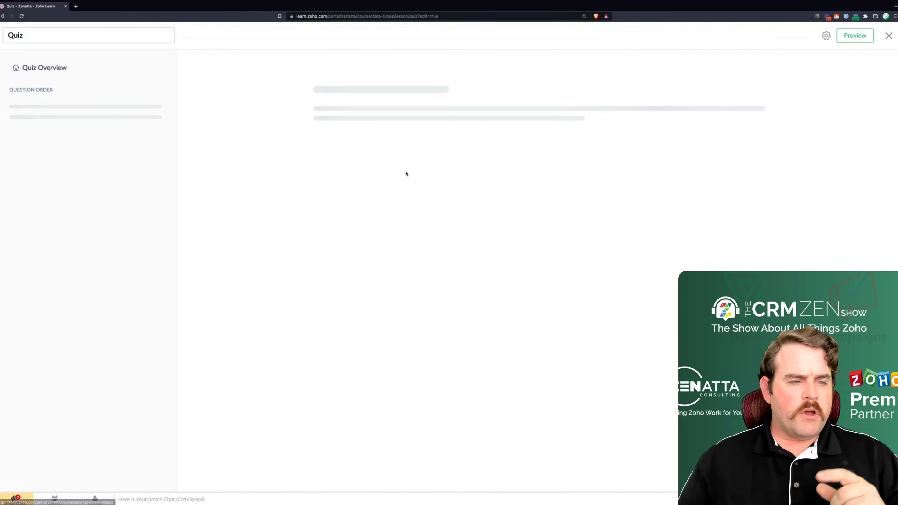
# Add randomized Deluge Questions to the quiz, 3 from Data Types and 2 from Building JSON data scoring 3 each, and view the Data Types set
pyautogui.click(63, 197)
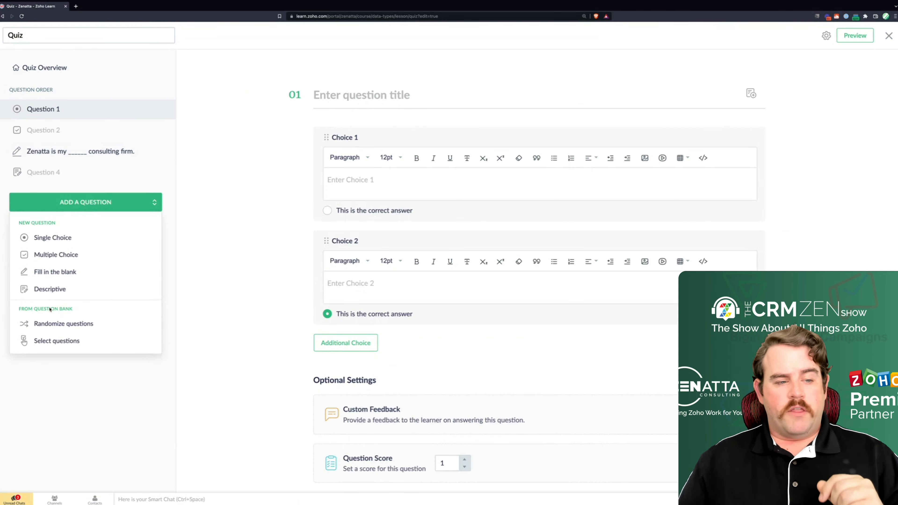
pyautogui.click(69, 324)
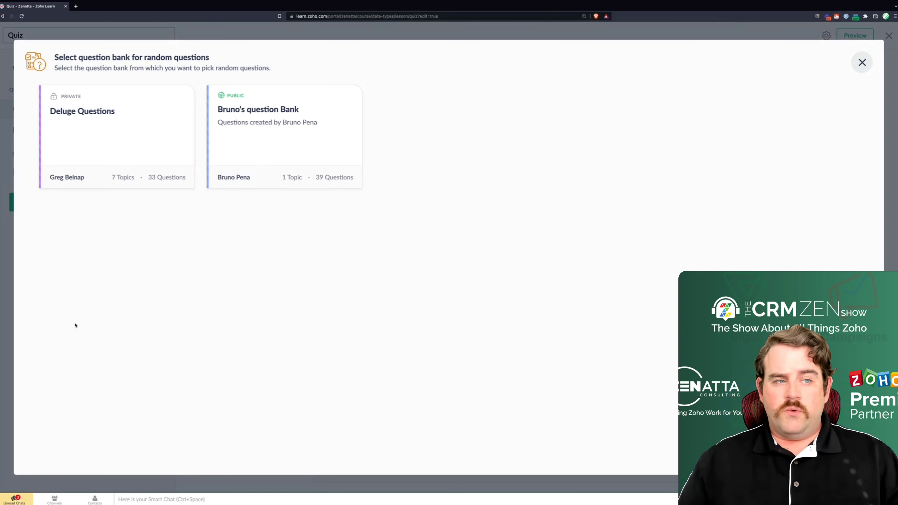
pyautogui.click(95, 139)
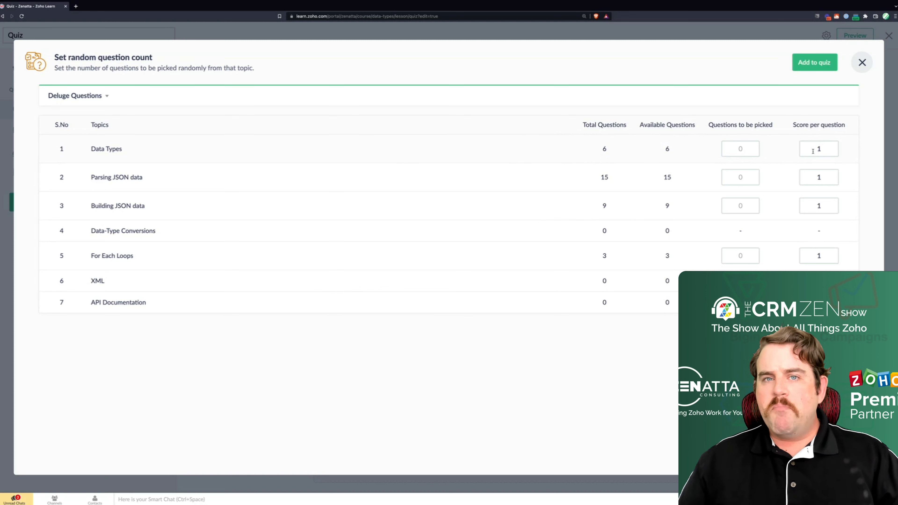
pyautogui.click(732, 151)
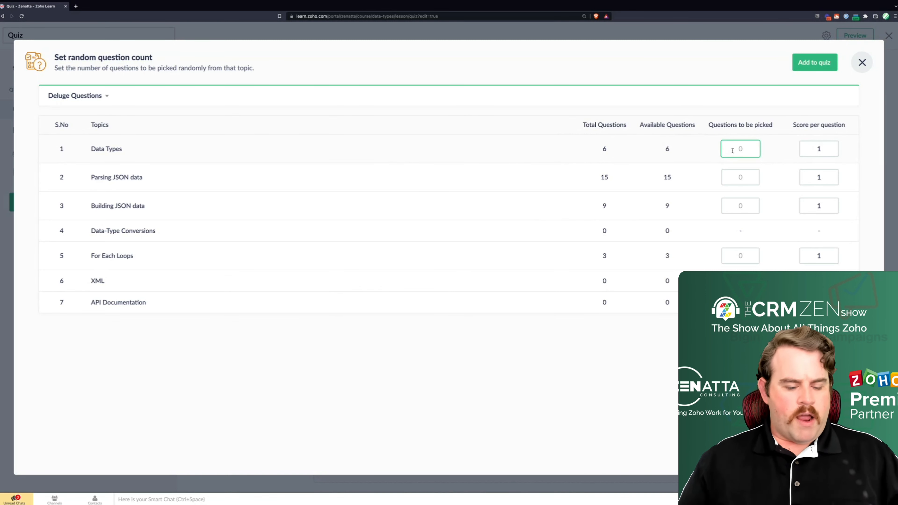
pyautogui.write('3')
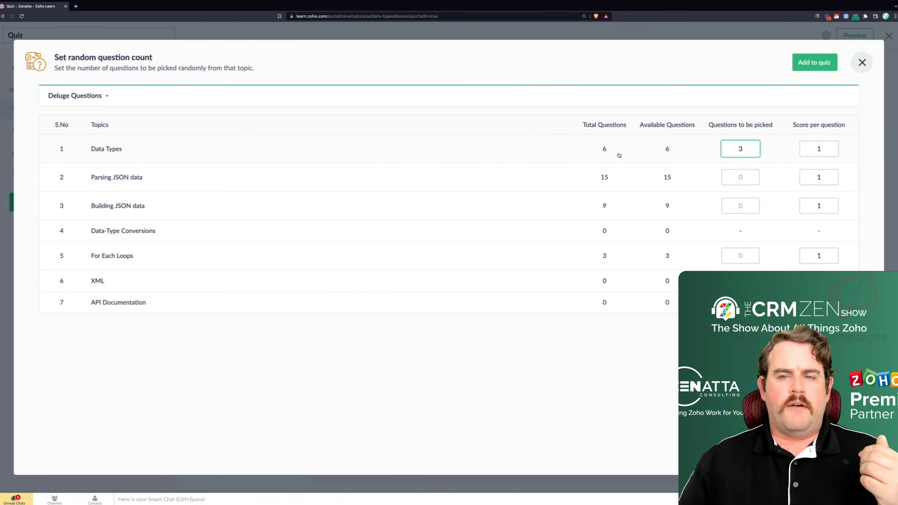
pyautogui.click(741, 205)
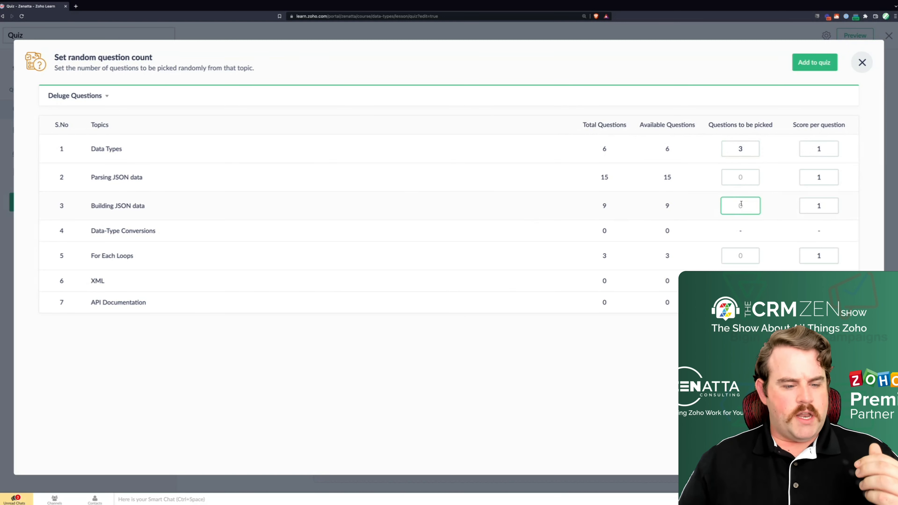
pyautogui.write('2')
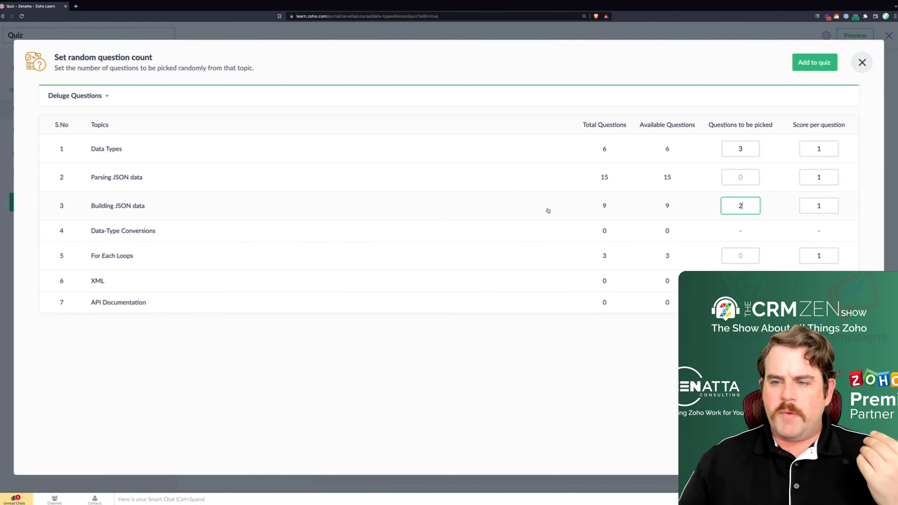
pyautogui.doubleClick(812, 205)
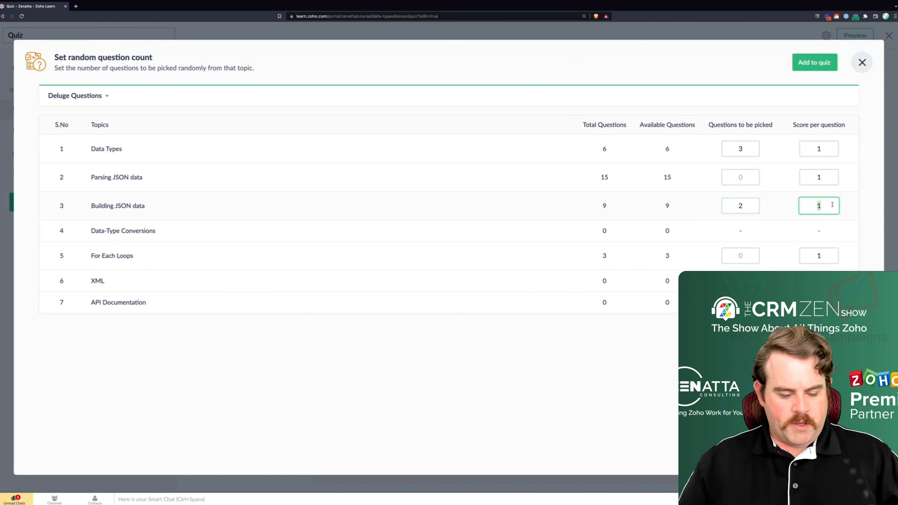
pyautogui.write('3')
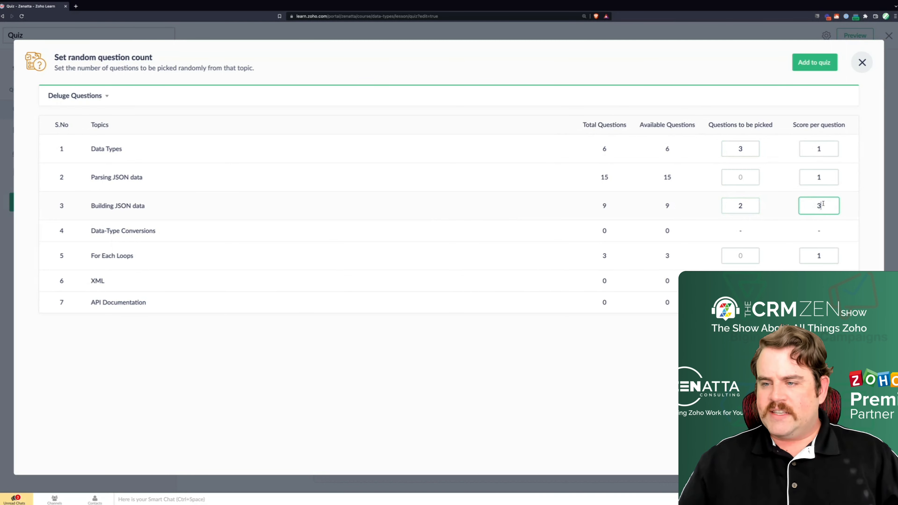
pyautogui.click(807, 68)
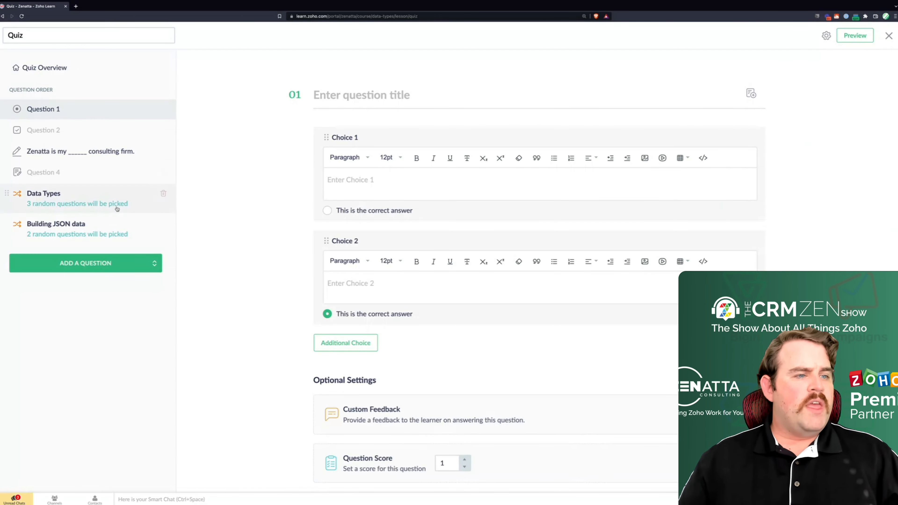
pyautogui.click(65, 203)
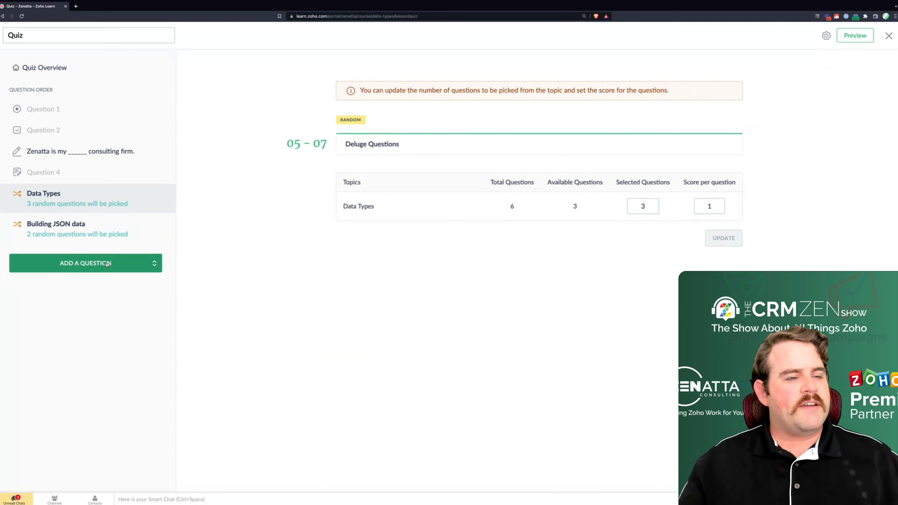
# Add selected Deluge Questions to the quiz: the STRING and DECIMAL questions from Data Types and the LIST keys question from Parsing JSON data
pyautogui.click(108, 264)
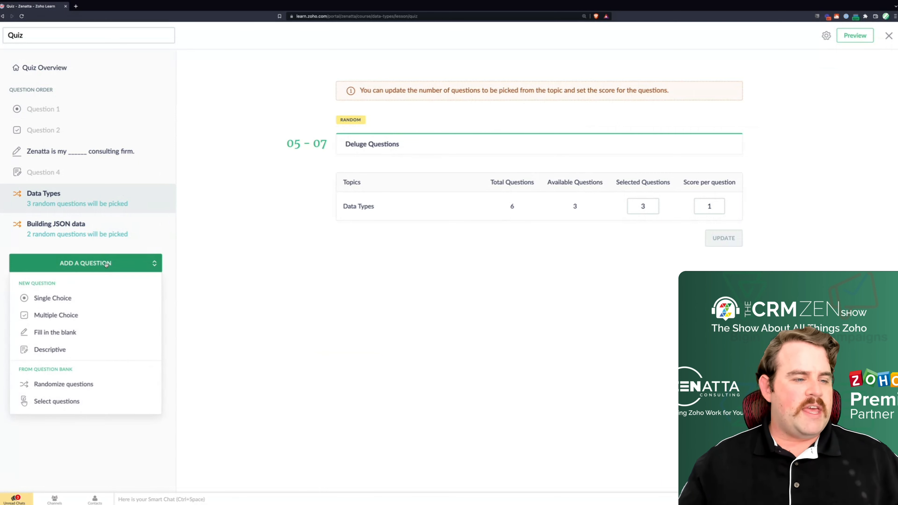
pyautogui.click(56, 401)
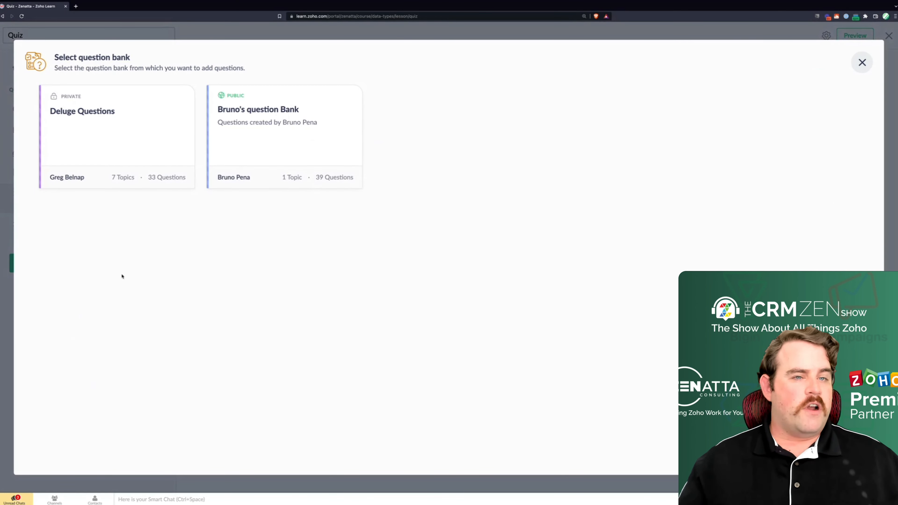
pyautogui.click(112, 121)
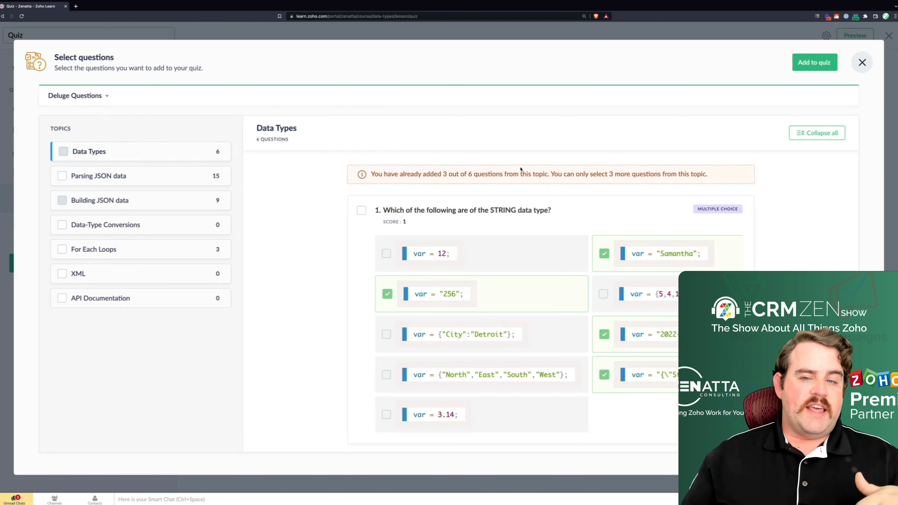
pyautogui.click(361, 211)
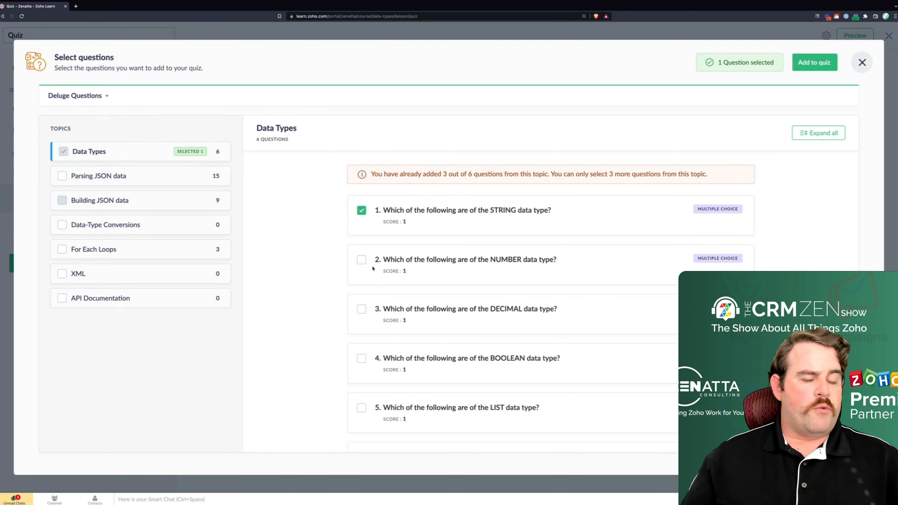
pyautogui.click(367, 309)
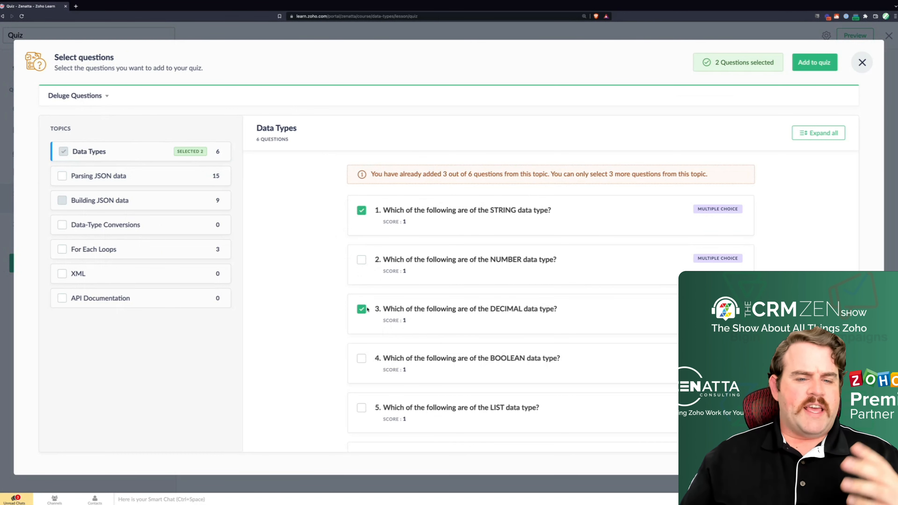
pyautogui.click(165, 179)
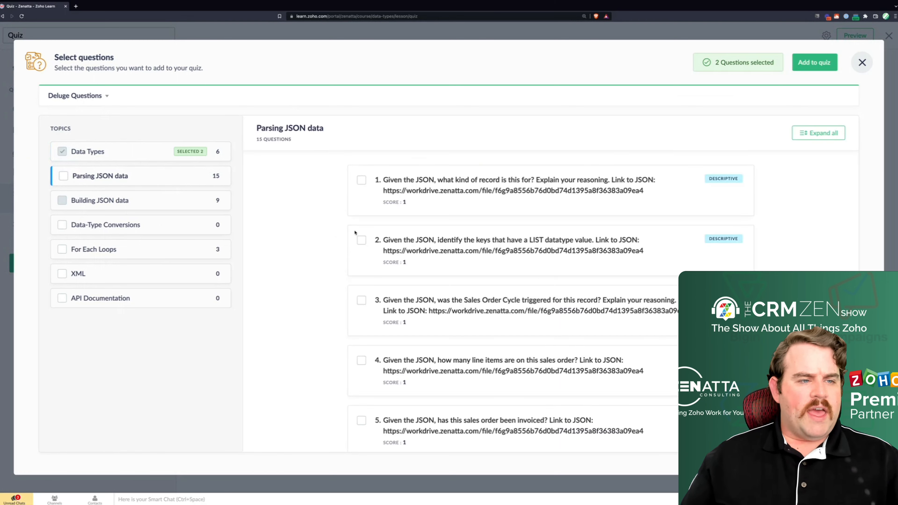
pyautogui.click(361, 240)
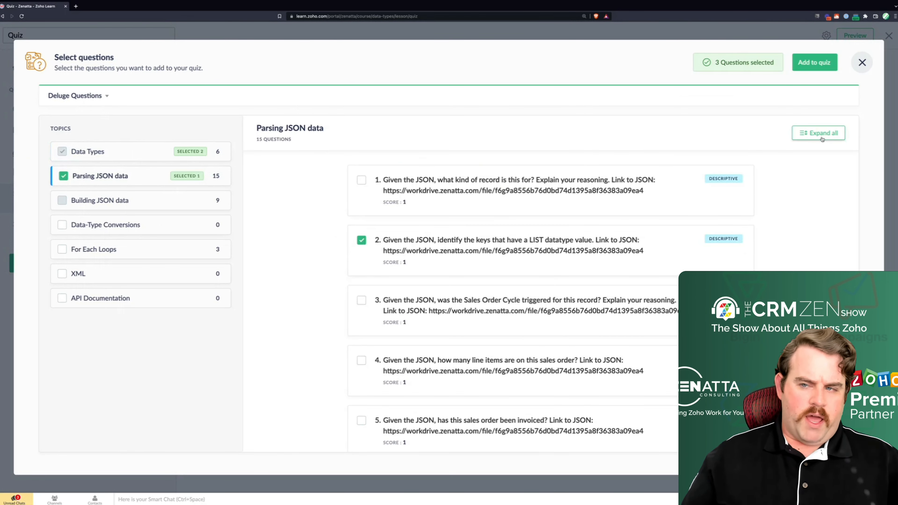
pyautogui.click(810, 67)
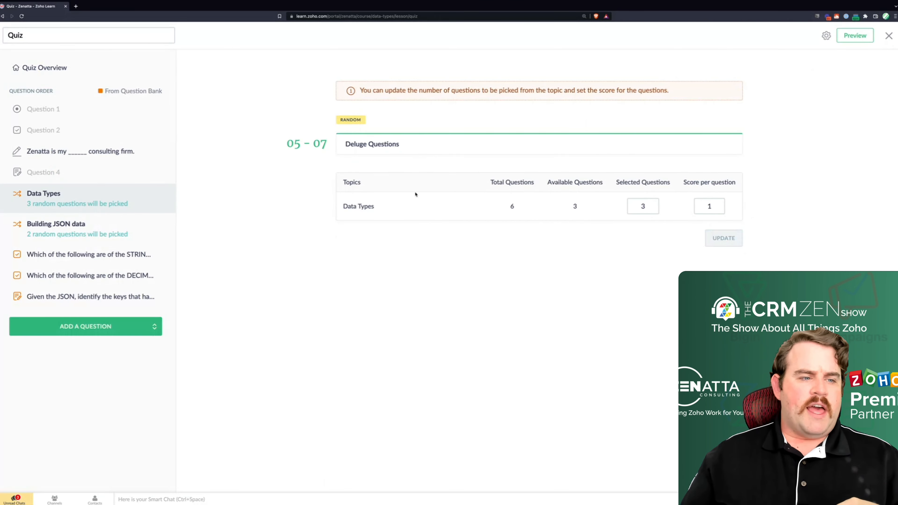
# Examine the imported STRING and DECIMAL questions and the quiz preview, and return to the Data Types course's lesson list
pyautogui.click(60, 255)
pyautogui.click(65, 274)
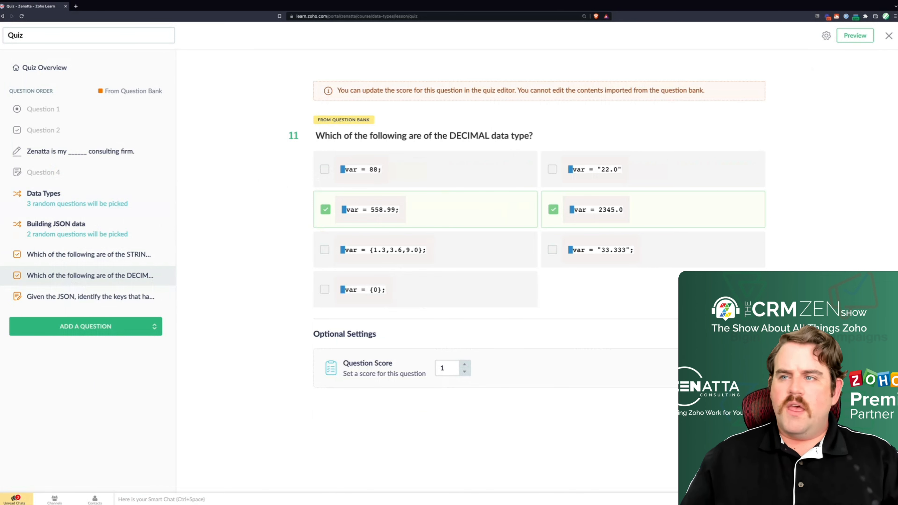
pyautogui.click(855, 36)
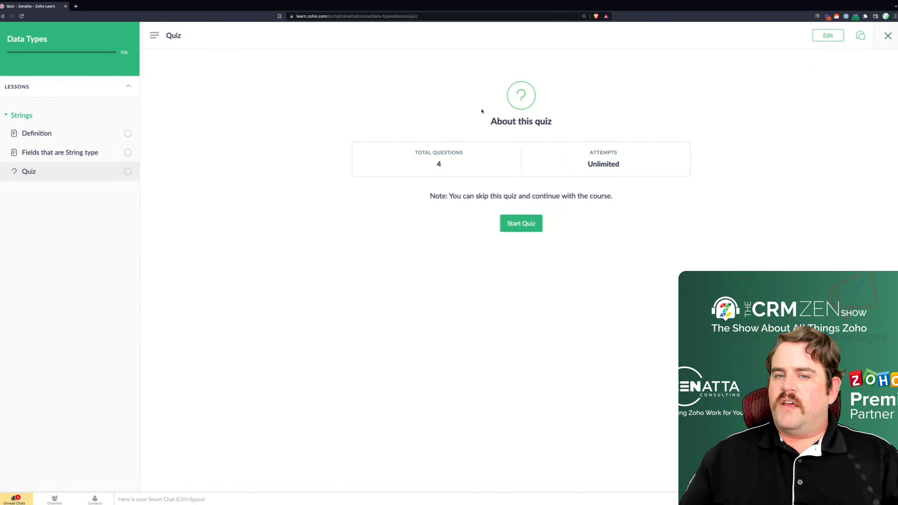
pyautogui.click(887, 36)
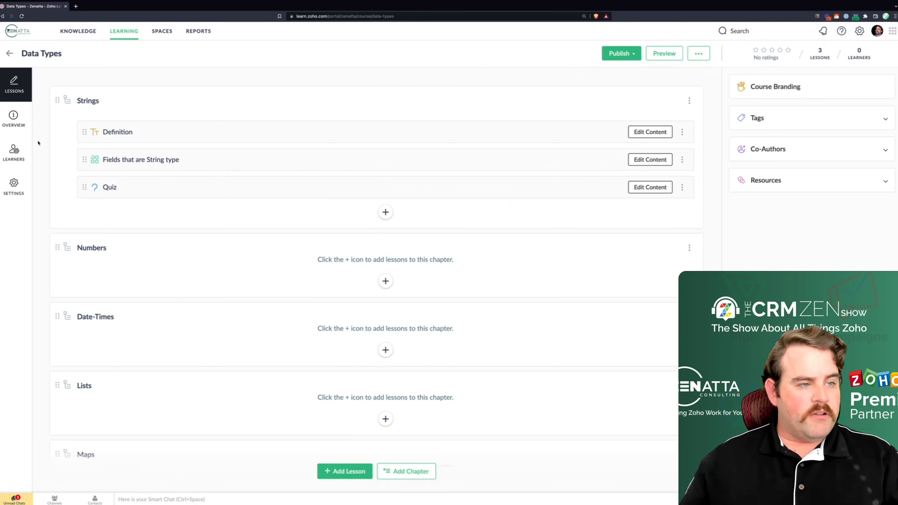
# Examine the Data Types course's learners, the users available to add as learners, and the publish access settings
pyautogui.click(14, 152)
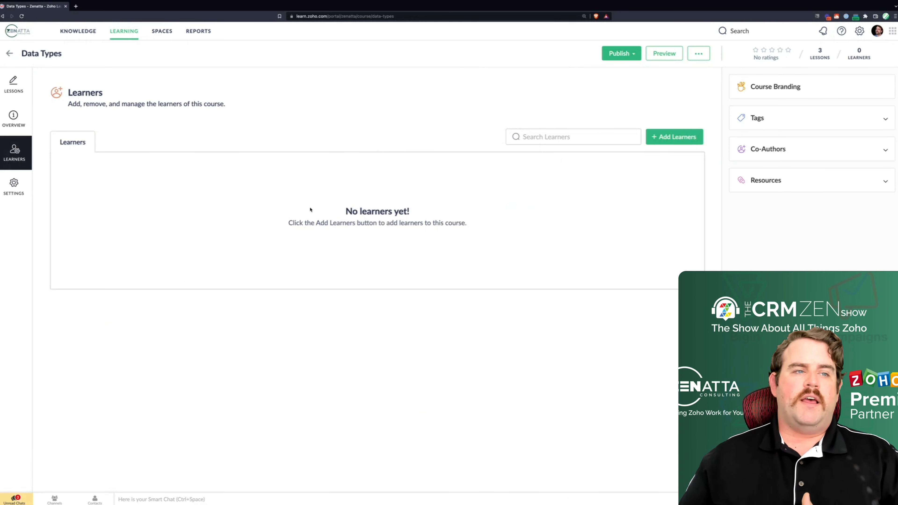
pyautogui.click(675, 138)
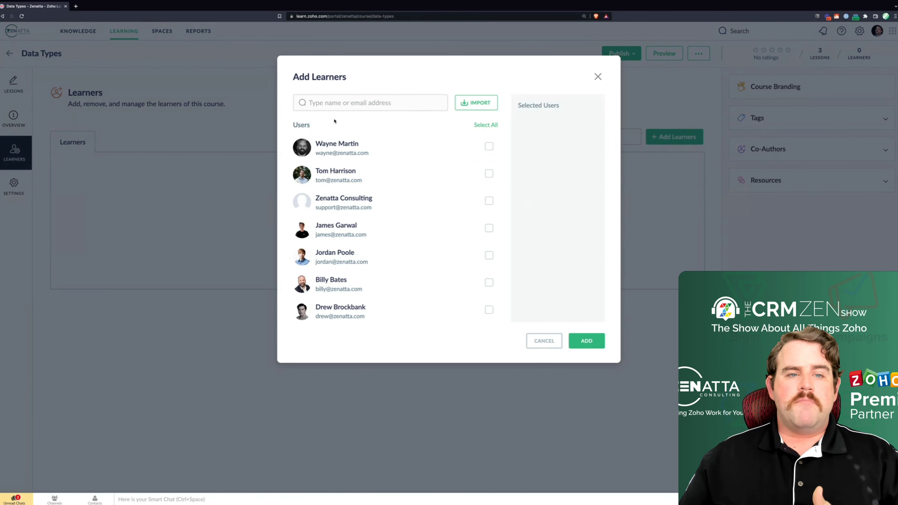
pyautogui.click(544, 340)
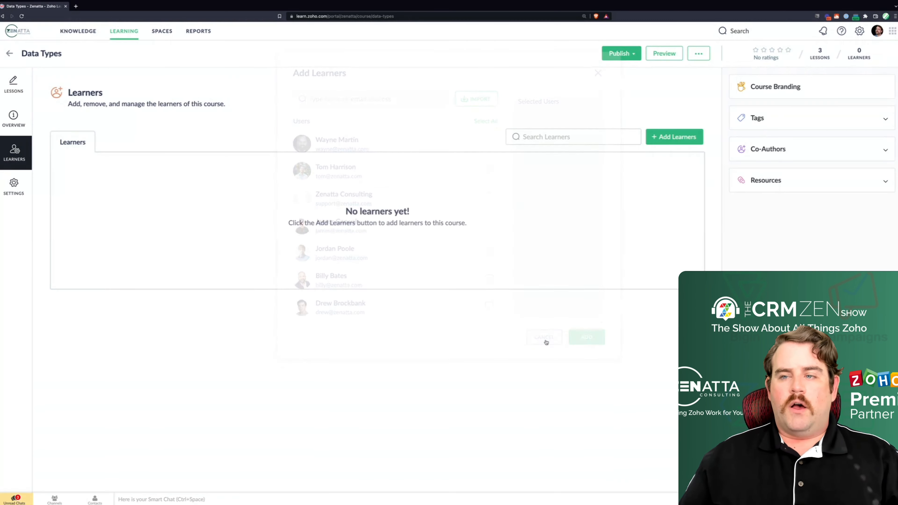
pyautogui.click(639, 53)
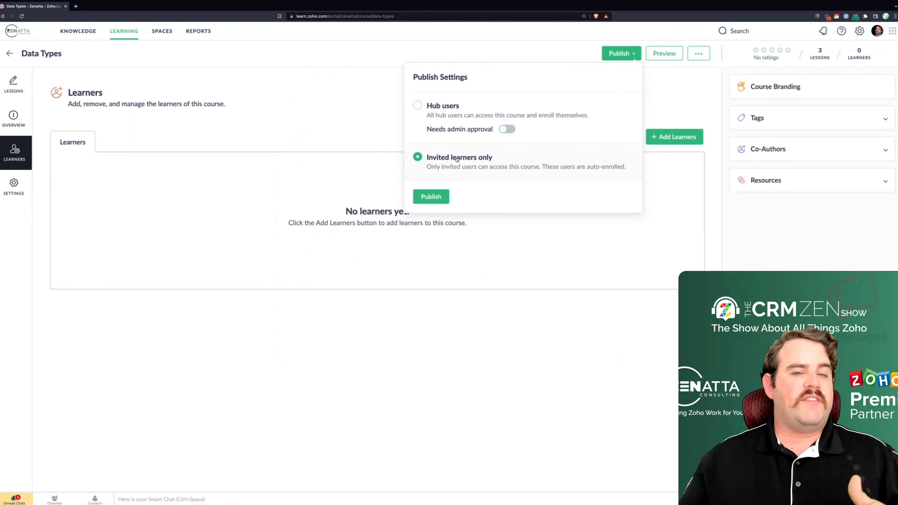
pyautogui.click(382, 122)
# Review the additional course actions and expand the course's co-authors and resources
pyautogui.click(700, 54)
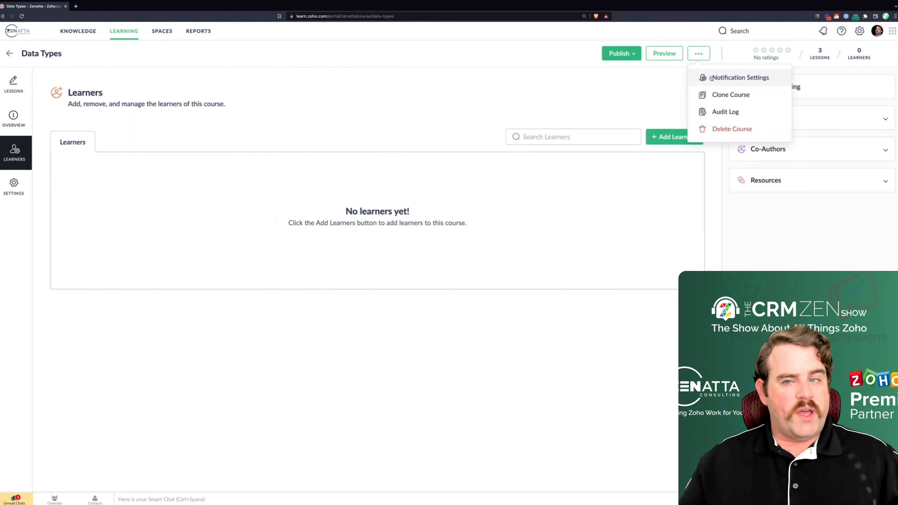
pyautogui.click(649, 89)
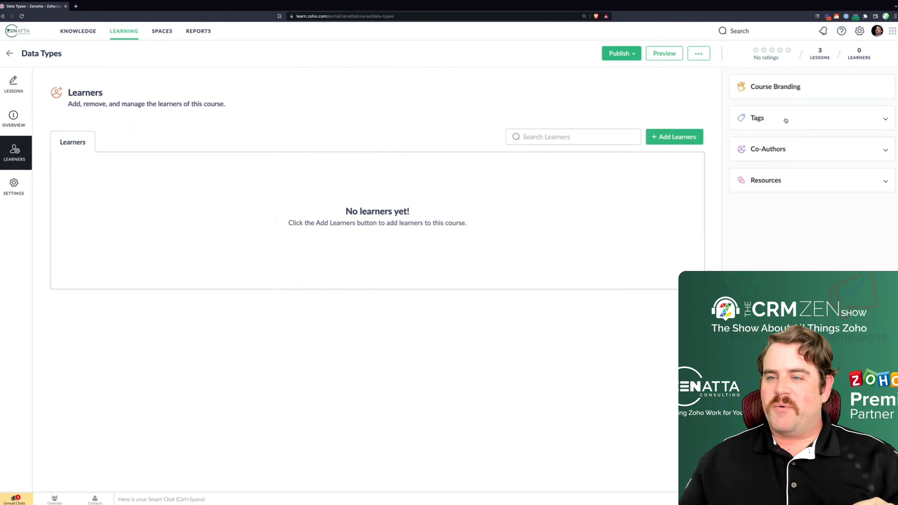
pyautogui.click(770, 149)
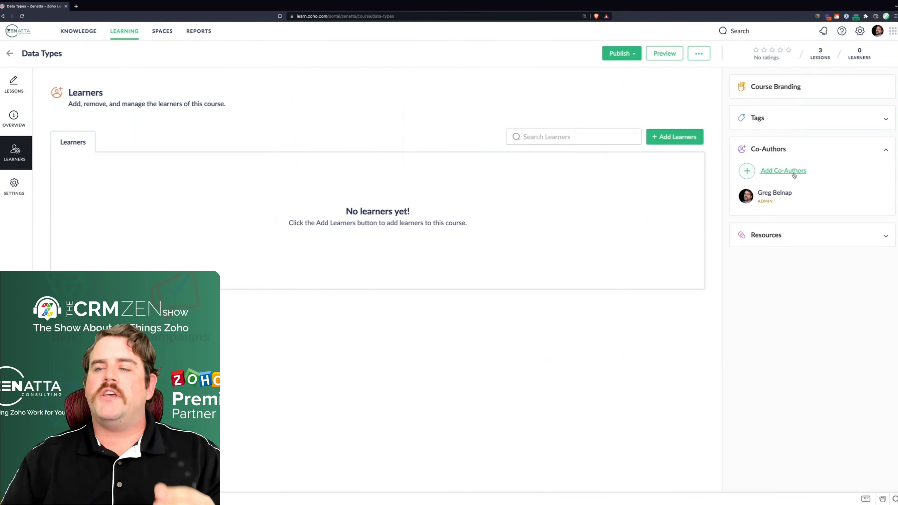
pyautogui.click(775, 235)
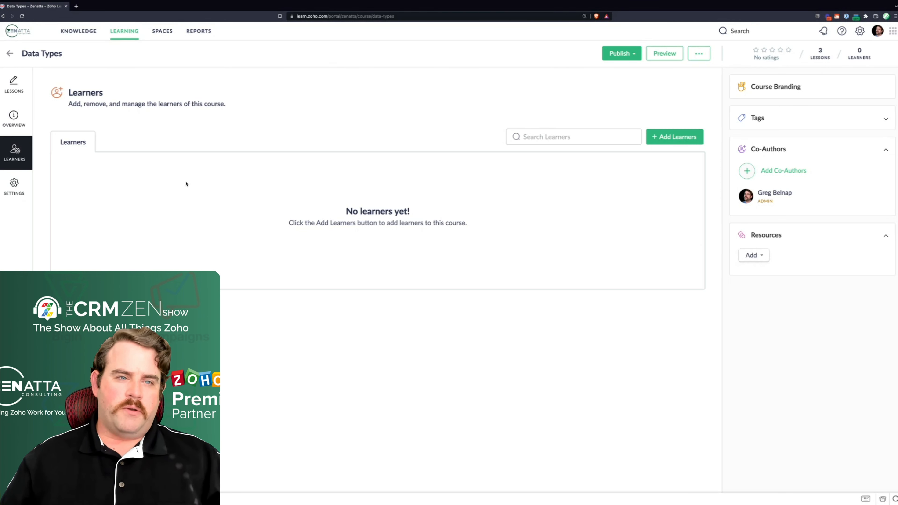
# Examine the course settings for enrollment, expiration time and course duration, leaving the expiration time expanded
pyautogui.click(14, 187)
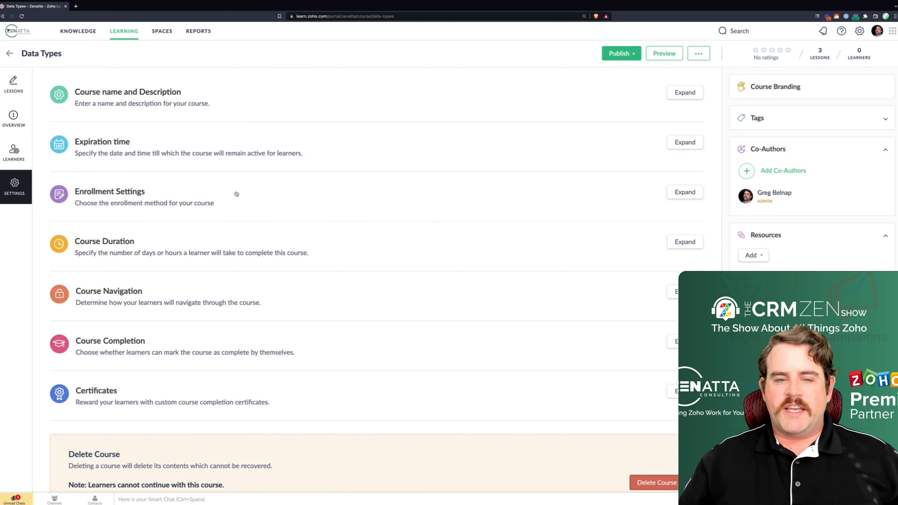
pyautogui.click(154, 196)
pyautogui.click(142, 191)
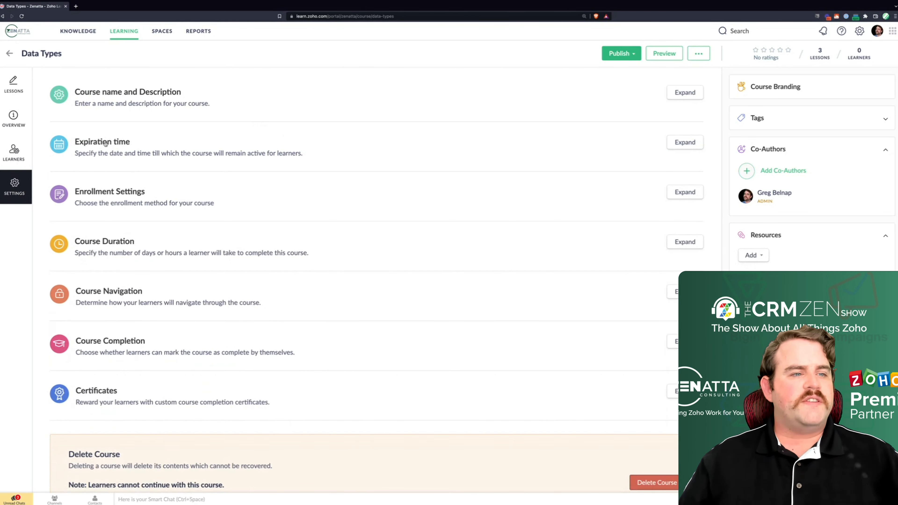
pyautogui.click(105, 142)
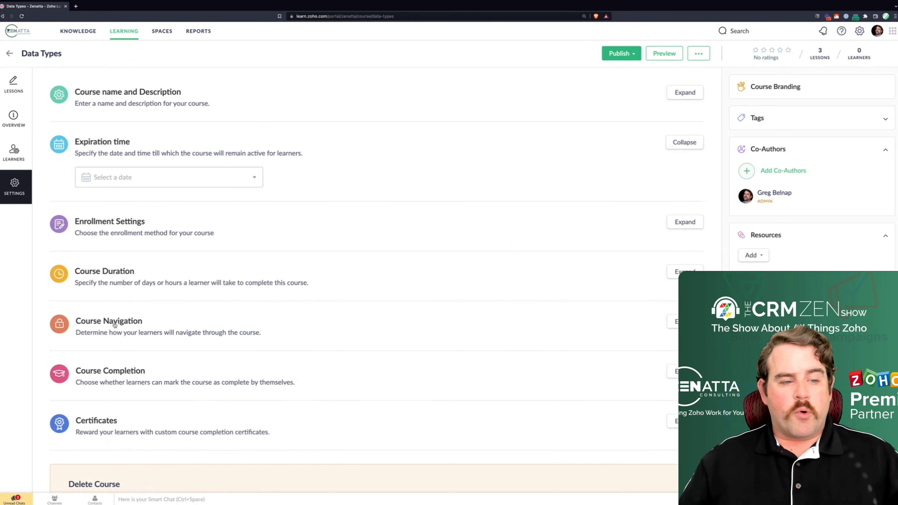
pyautogui.click(111, 275)
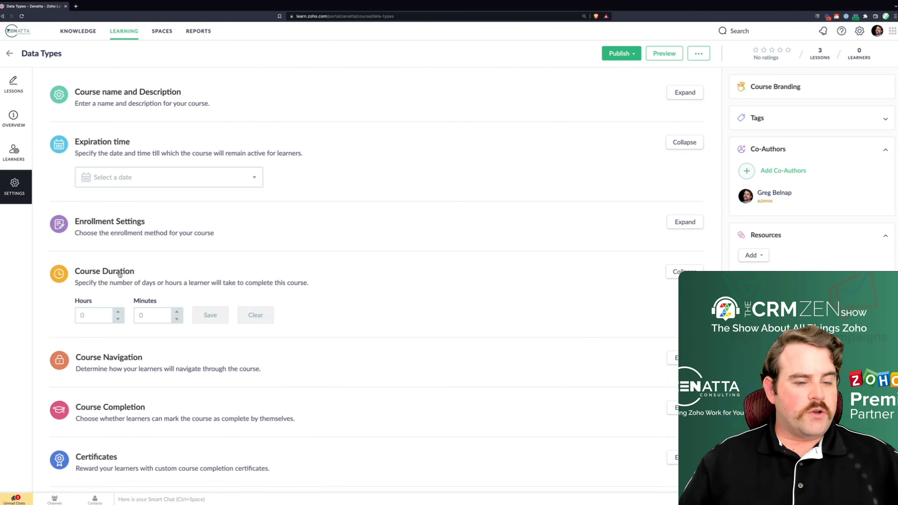
pyautogui.click(120, 275)
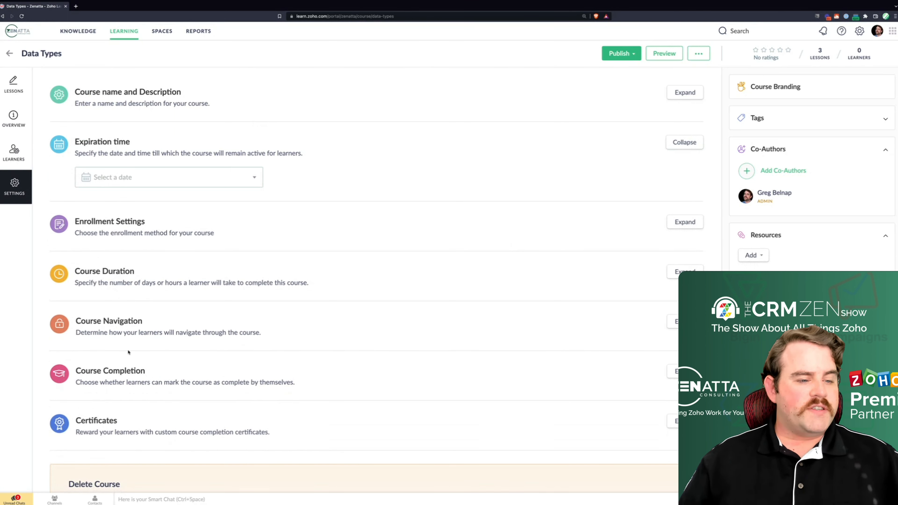
# Check the setting that lets learners mark the course as complete, and expand the course's certificate settings
pyautogui.click(121, 370)
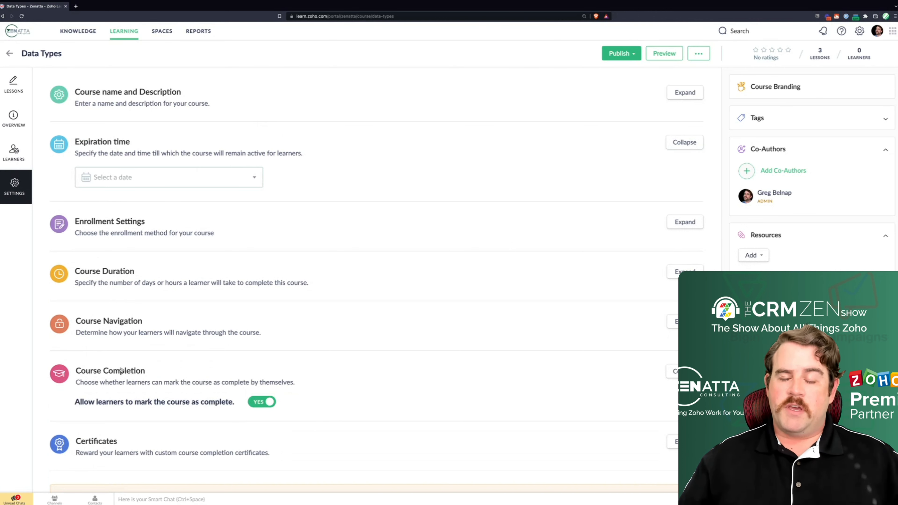
pyautogui.click(121, 370)
pyautogui.scroll(-2, 166, 360)
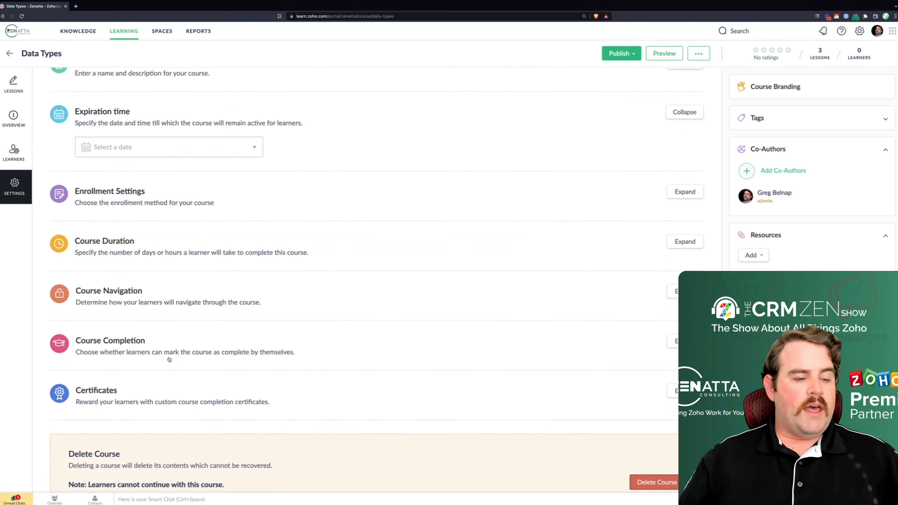
pyautogui.scroll(-1, 169, 359)
pyautogui.click(105, 333)
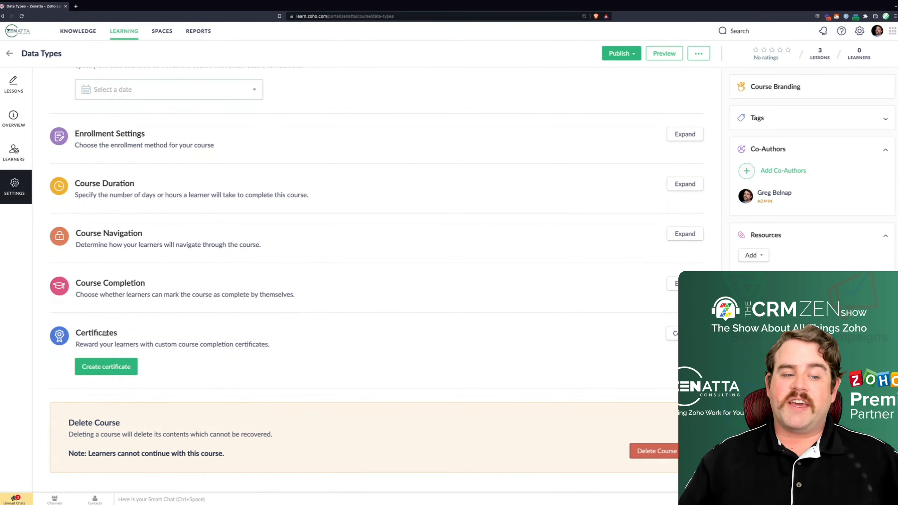